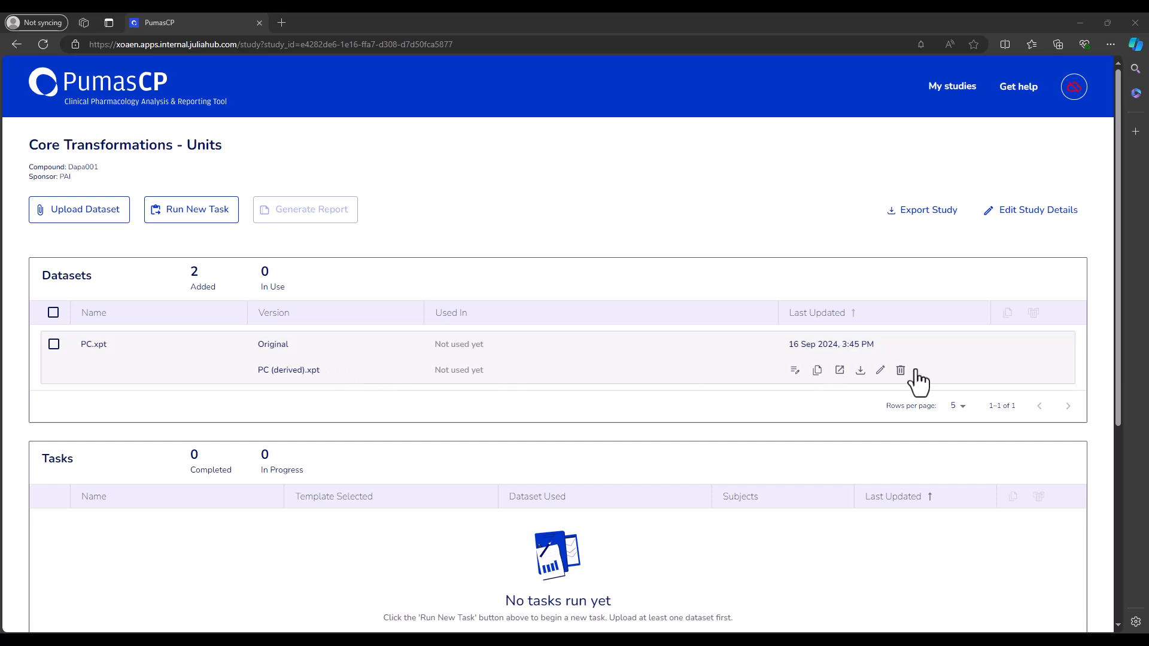
- Open PC (derived).xpt for editing and add a Convert Unit transformation that gives the PCSTRESN column the output unit ng/mL
left_click(881, 371)
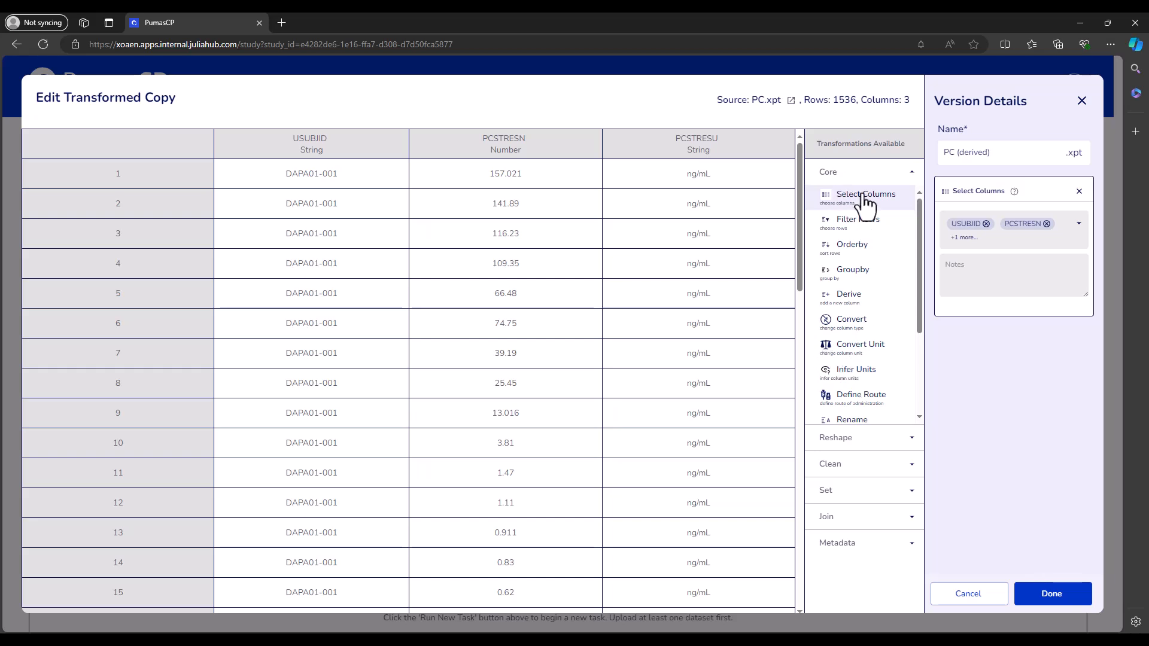
left_click(854, 347)
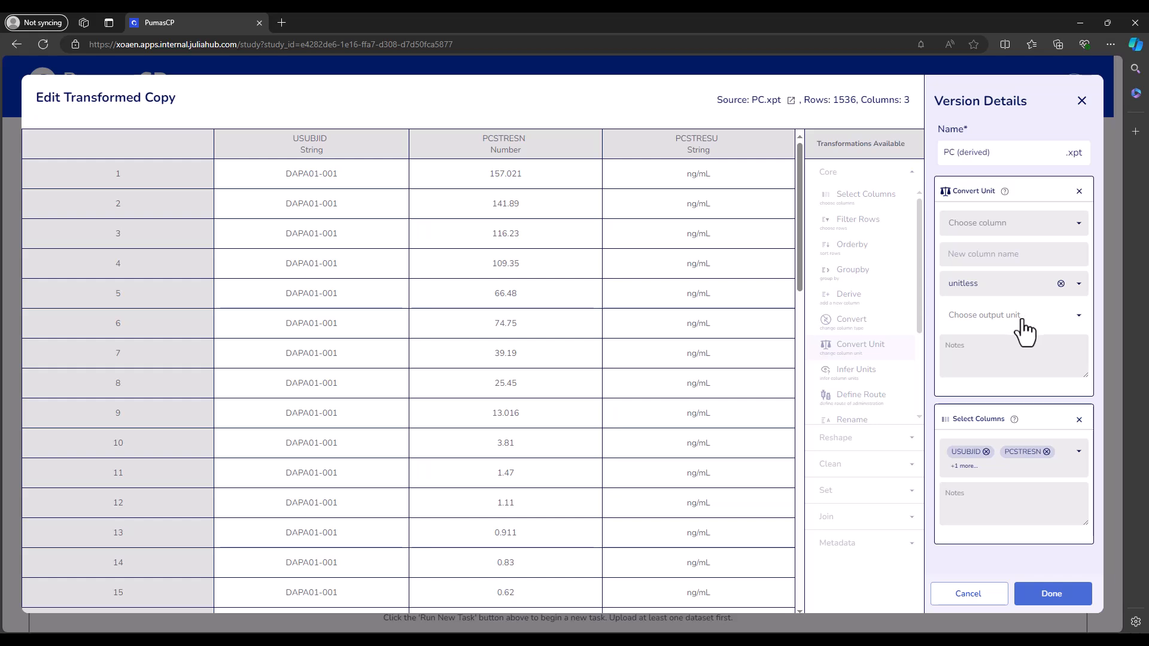
left_click(1005, 236)
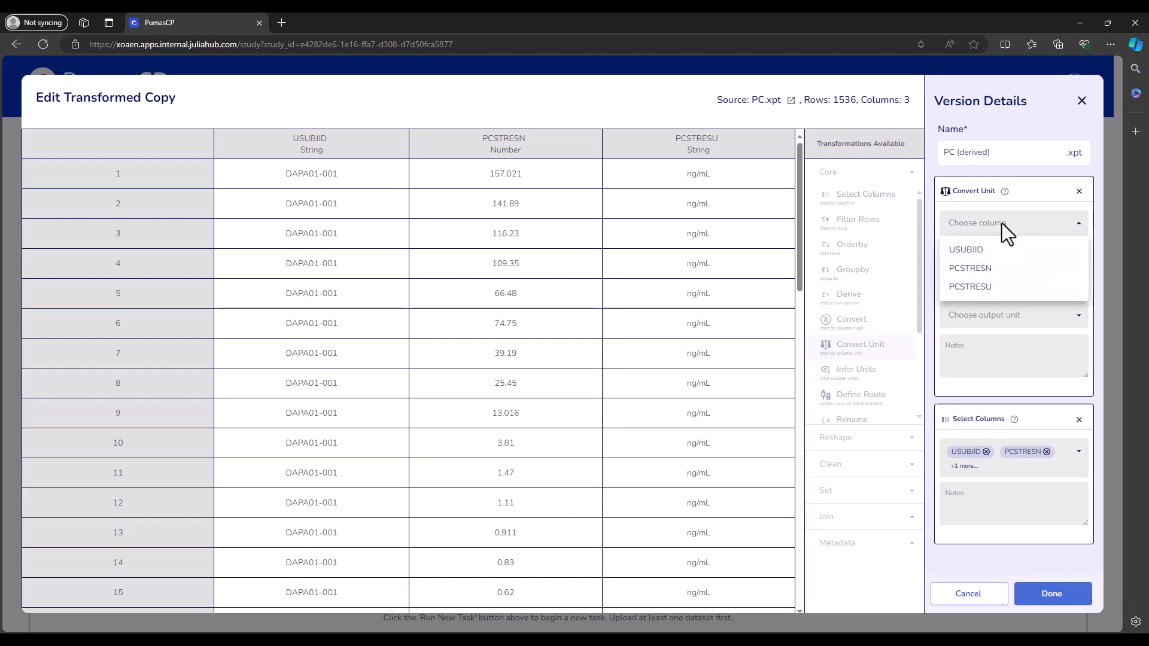
left_click(996, 269)
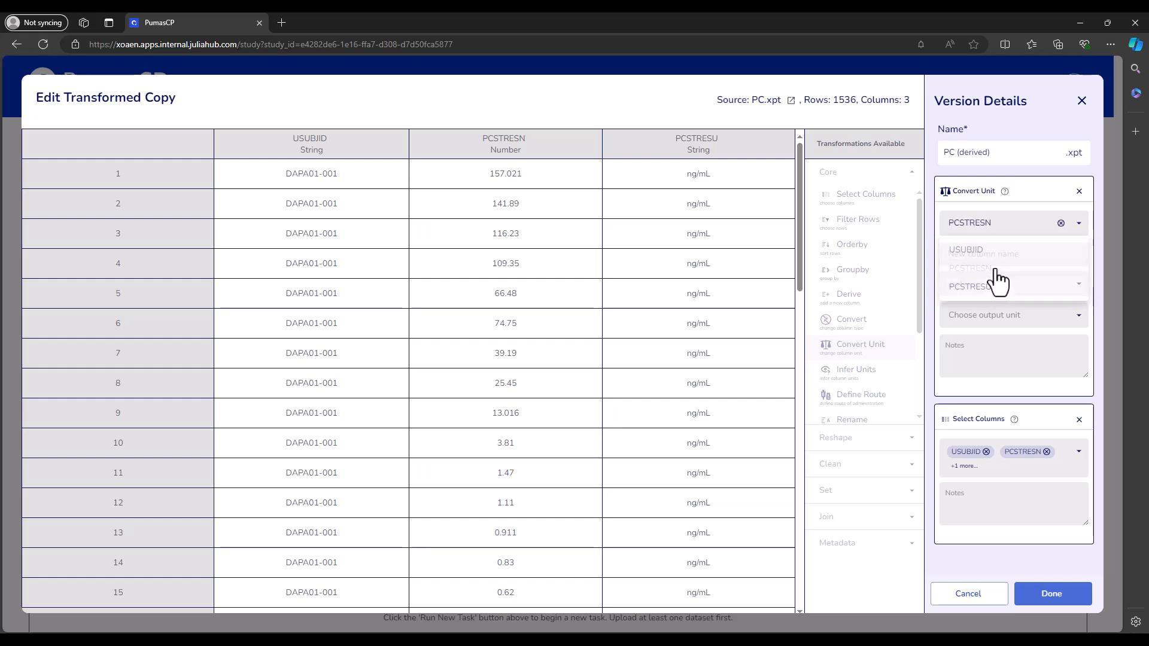
left_click(988, 328)
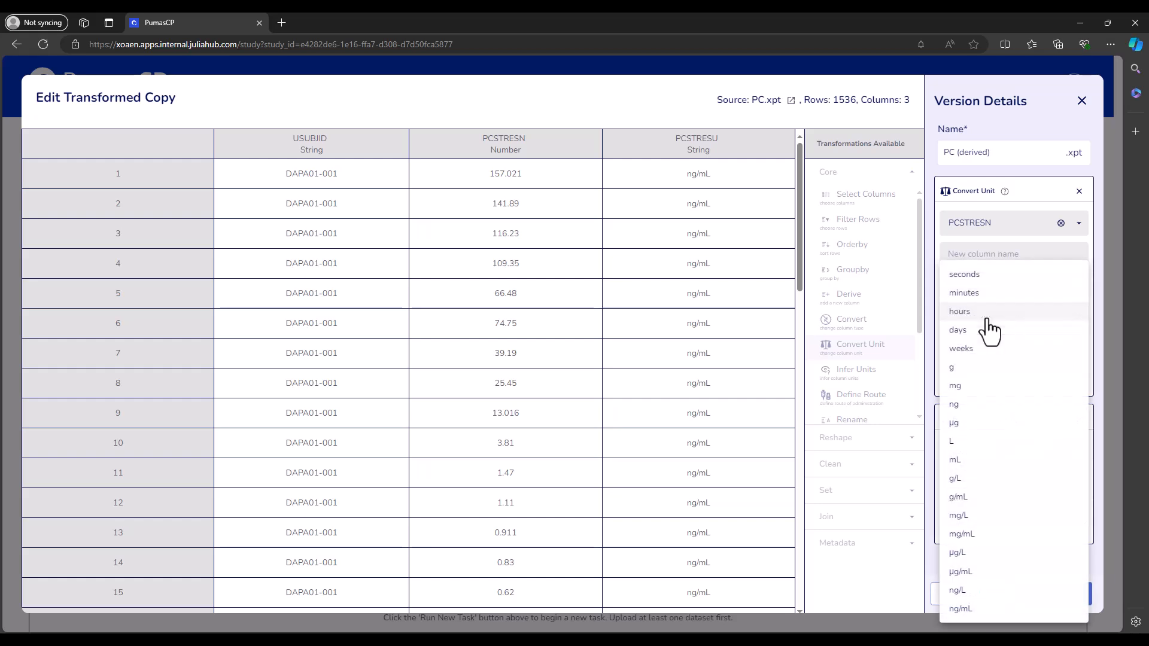
left_click(1004, 608)
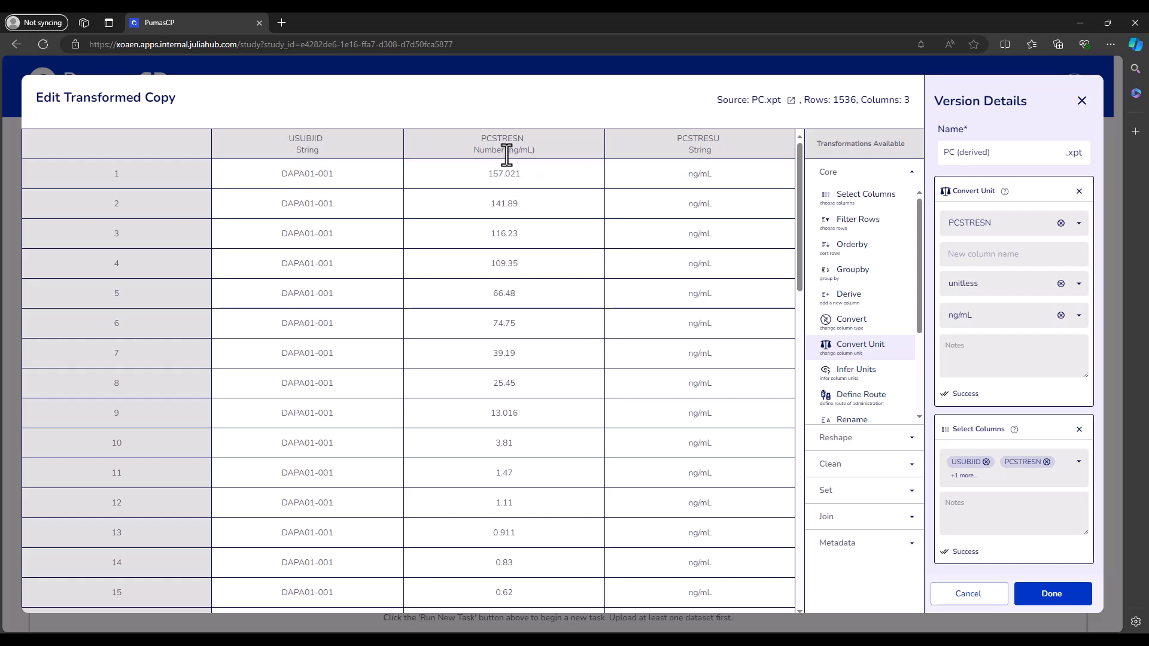
- Examine the available output units and the name and unit in the PCSTRESN column header
left_click(980, 323)
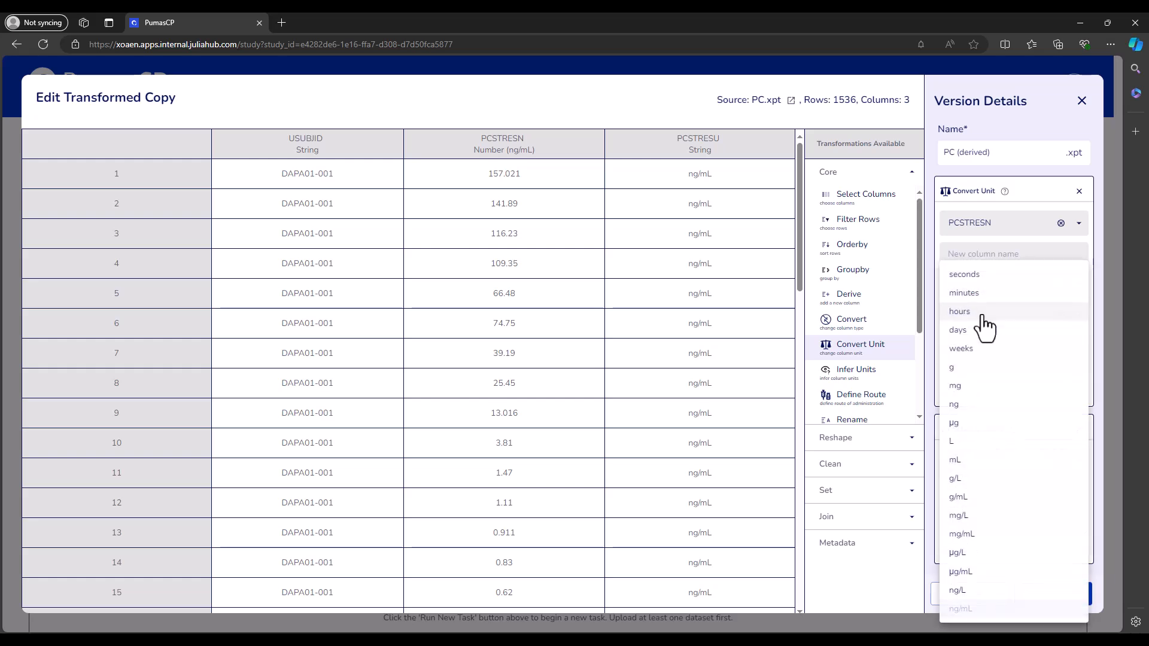
left_click(549, 155)
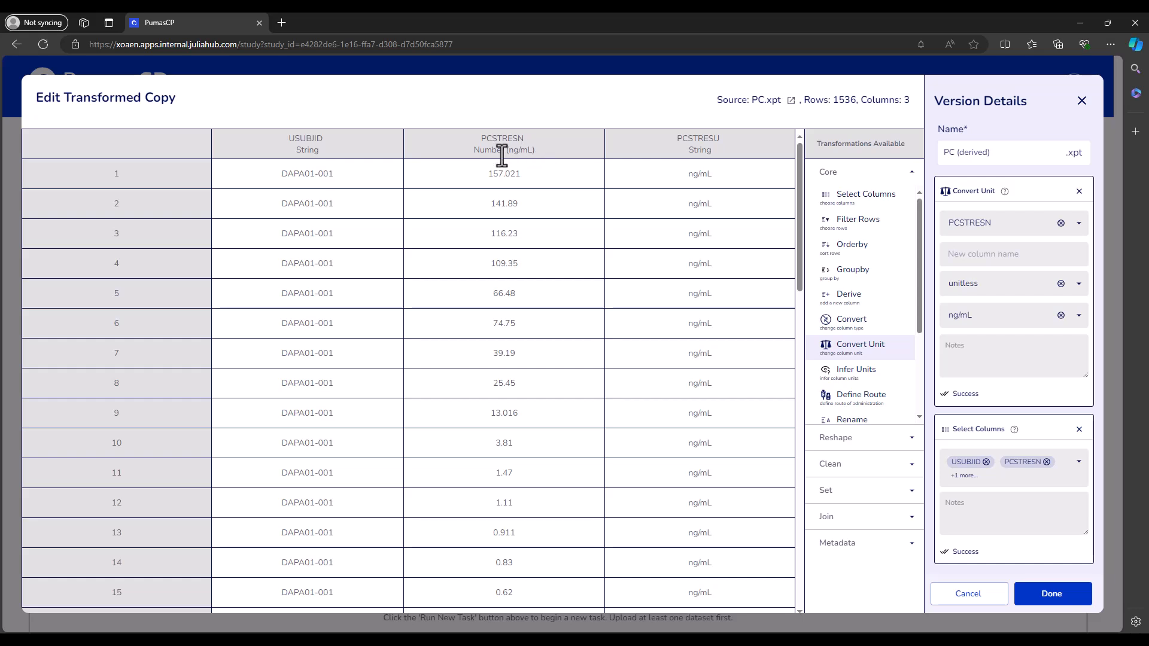
left_click_drag(502, 154, 543, 153)
left_click(569, 175)
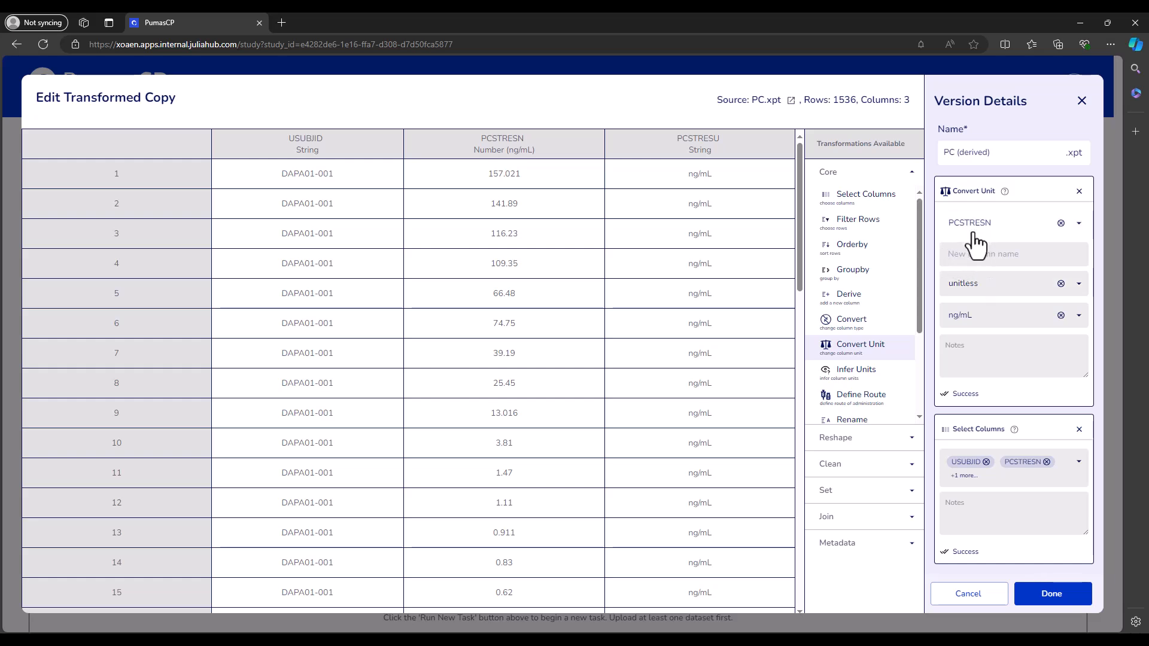
left_click_drag(479, 137, 521, 146)
left_click(551, 185)
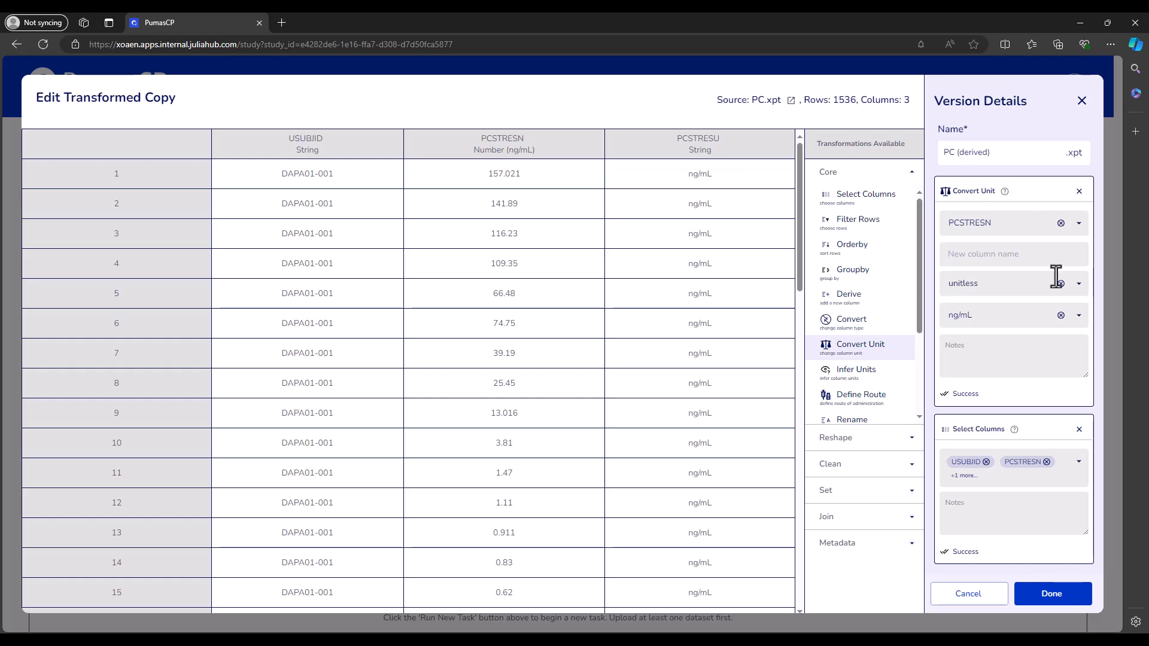
- Send the unit conversion to a new column named PCSTRESN_Mod and compare its header with the original PCSTRESN column
left_click(984, 254)
type("PCSTRESN")
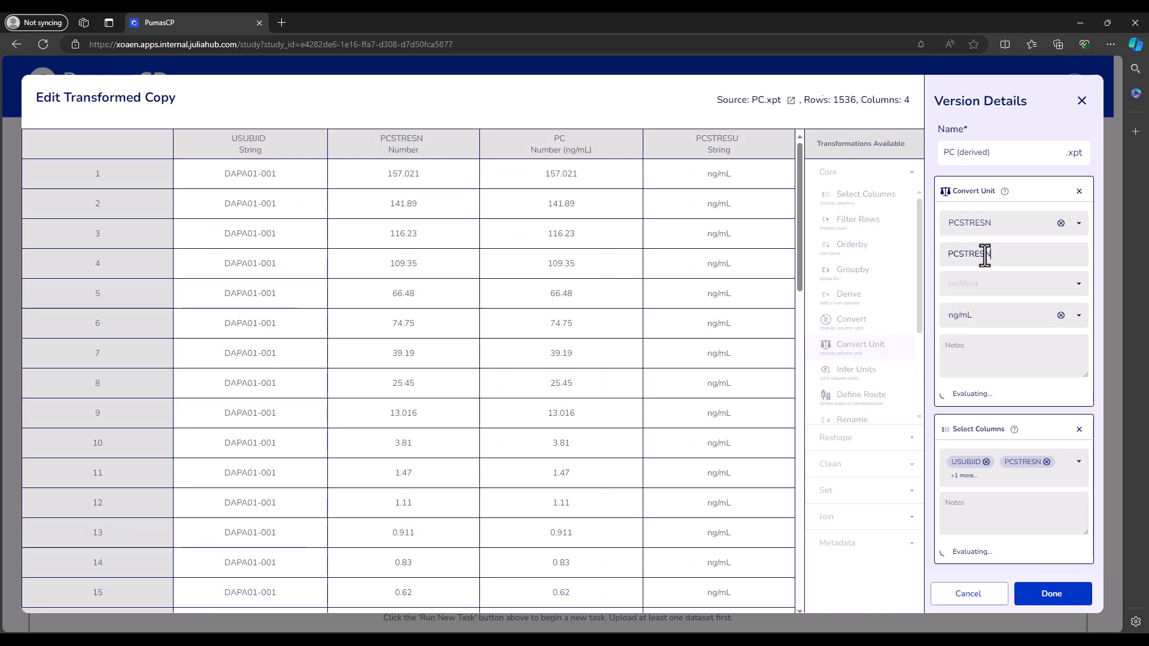
type("_Mo")
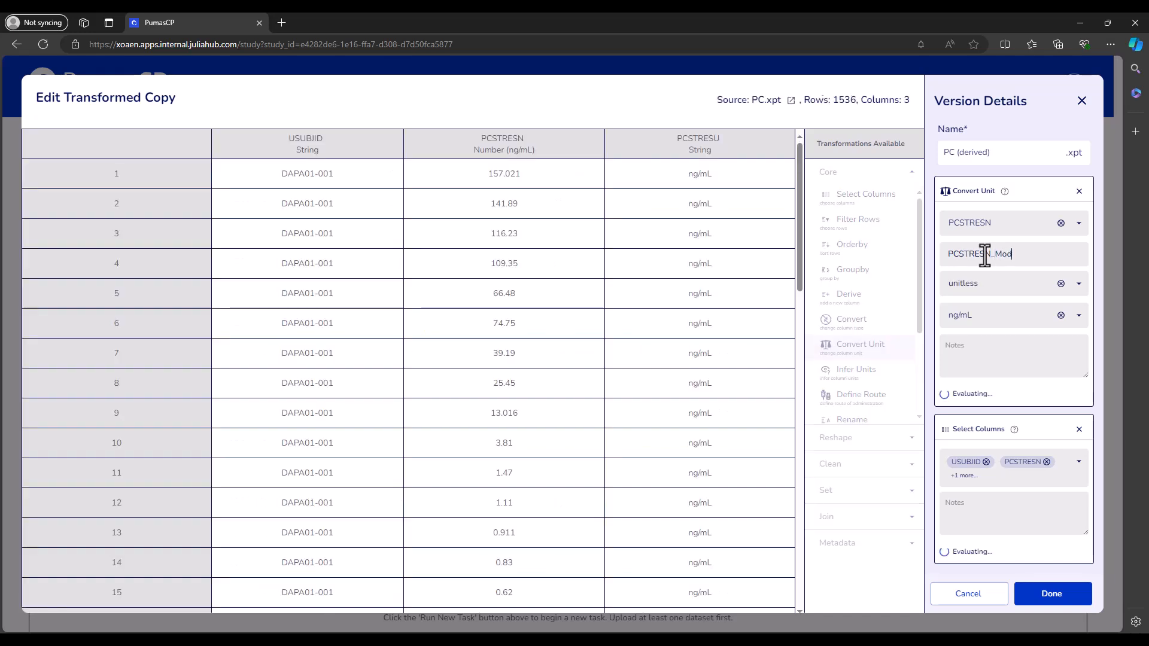
type("d")
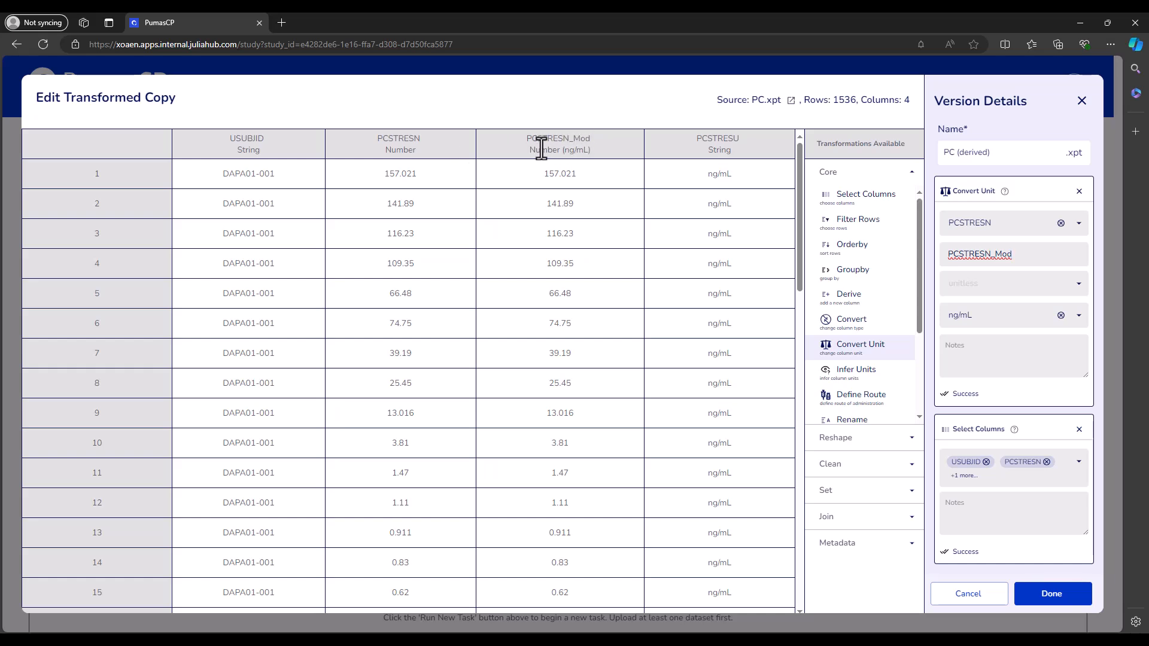
left_click_drag(592, 152, 560, 157)
left_click(585, 175)
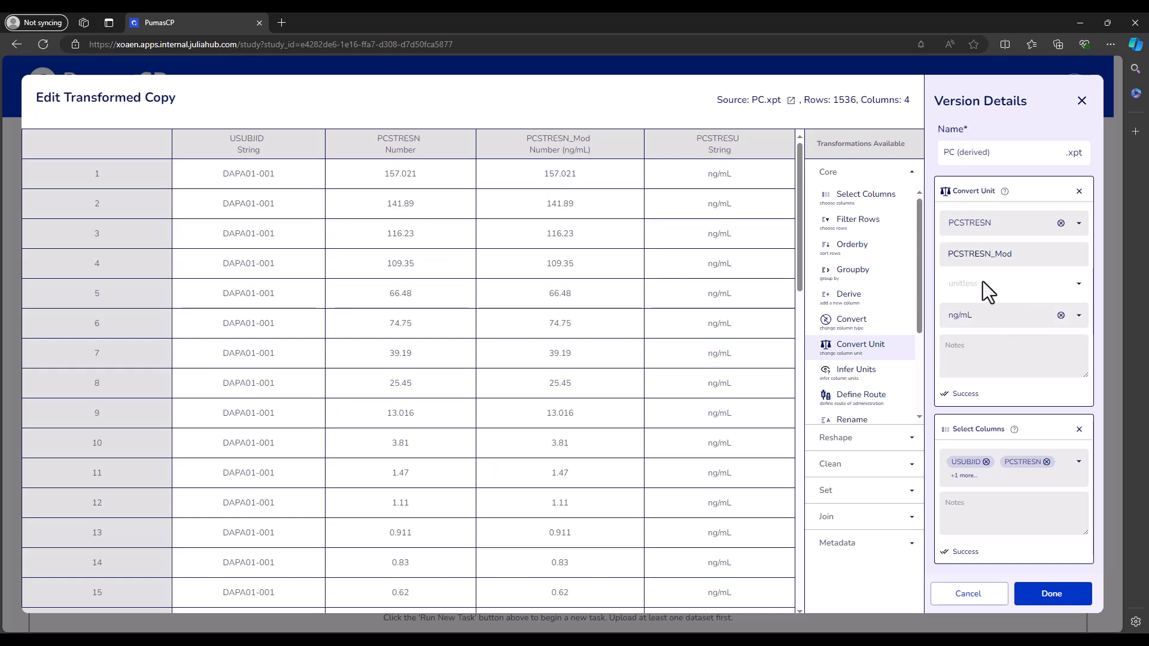
left_click_drag(418, 149, 384, 149)
left_click(481, 180)
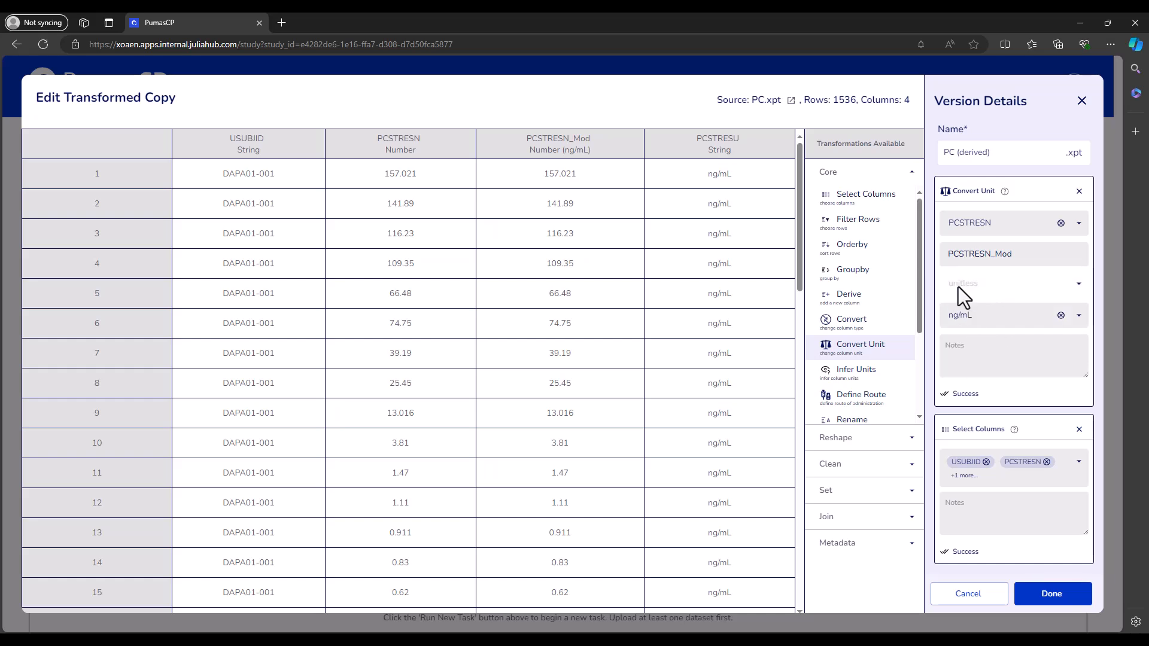
- Clear the new column name and remove the Convert Unit transformation
left_click_drag(1013, 253, 946, 253)
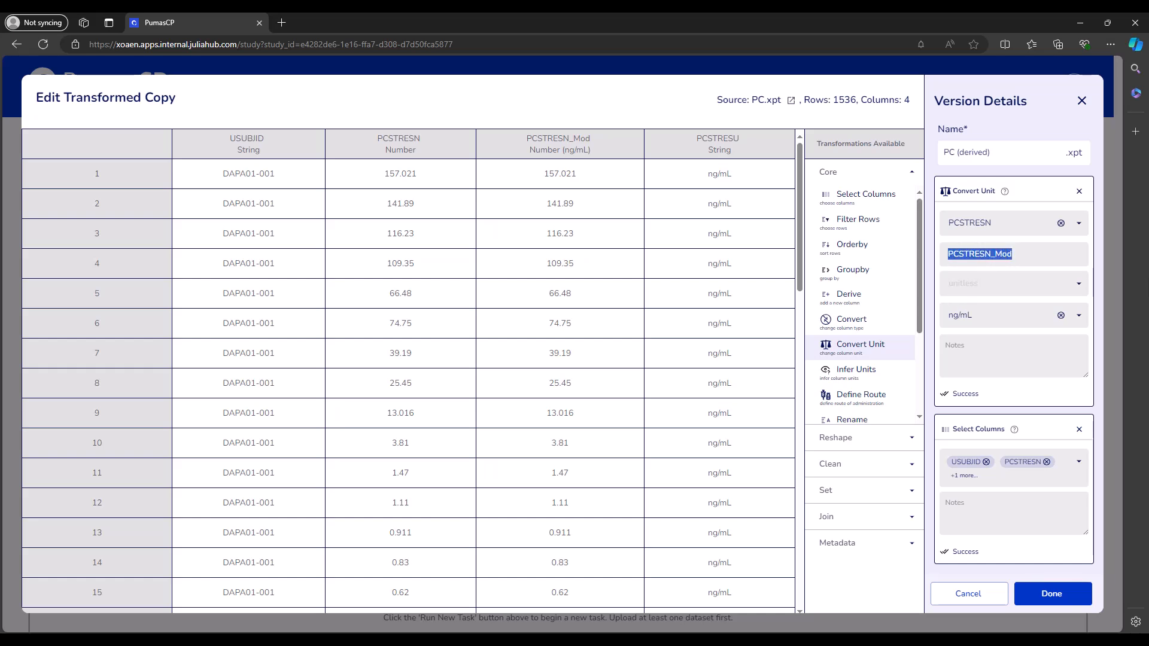
key("BackSpace")
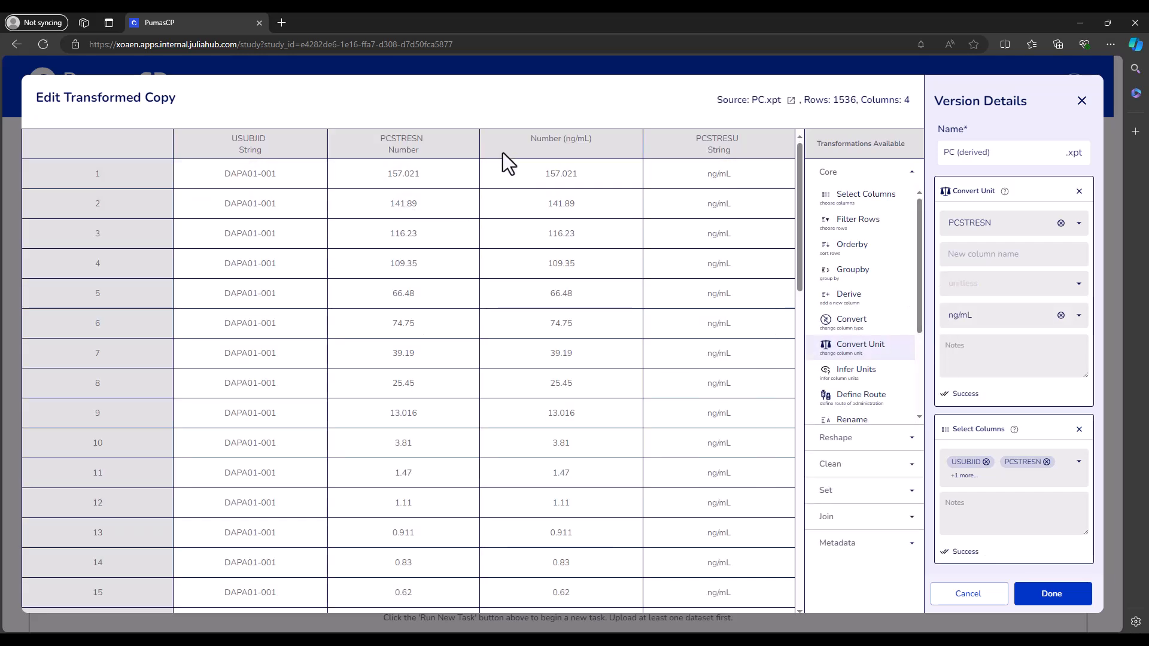
left_click(1079, 192)
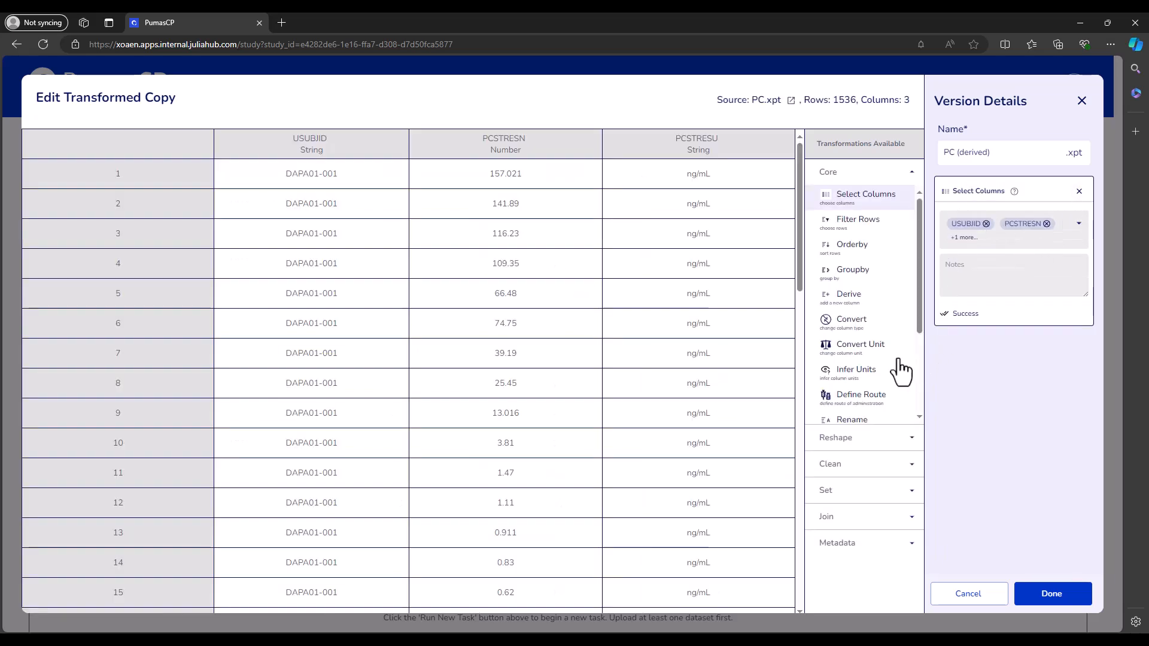
- Add a new Convert Unit transformation for the PCSTRESN column with ng/mL as the output unit
left_click(864, 353)
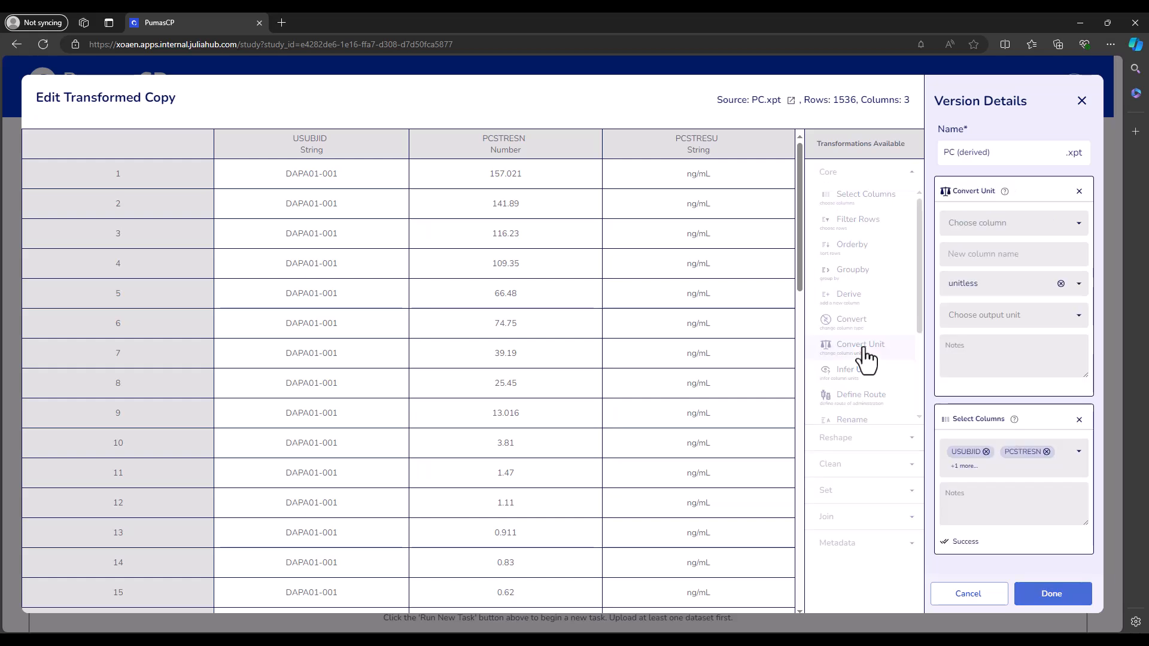
left_click(982, 220)
left_click(981, 271)
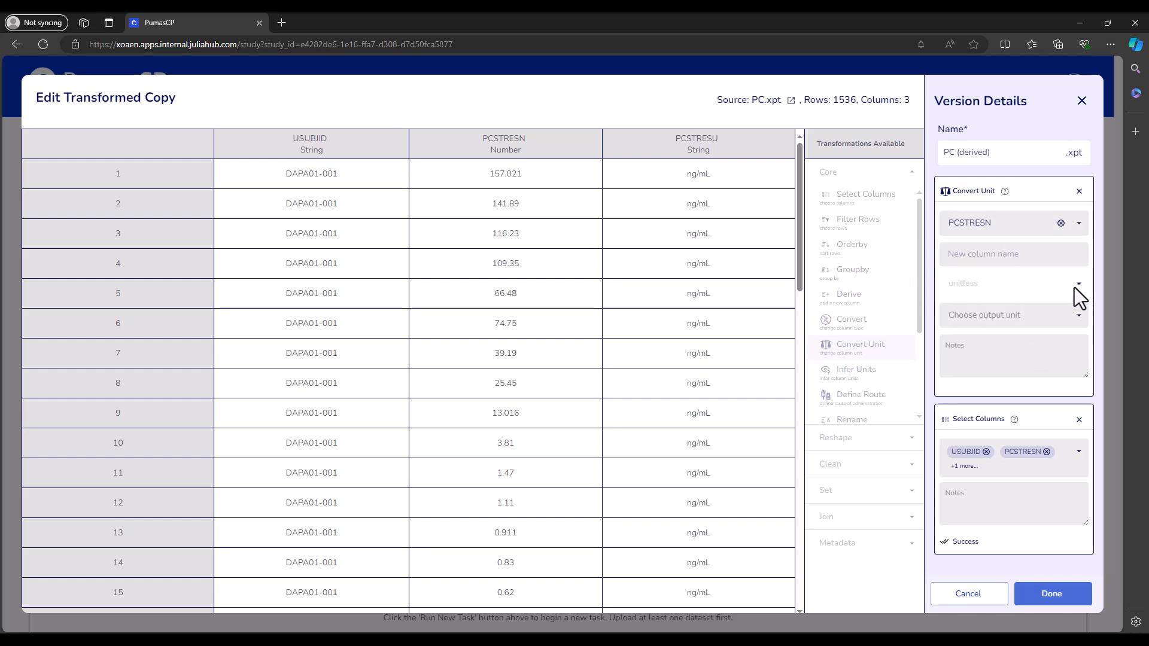
left_click(1077, 317)
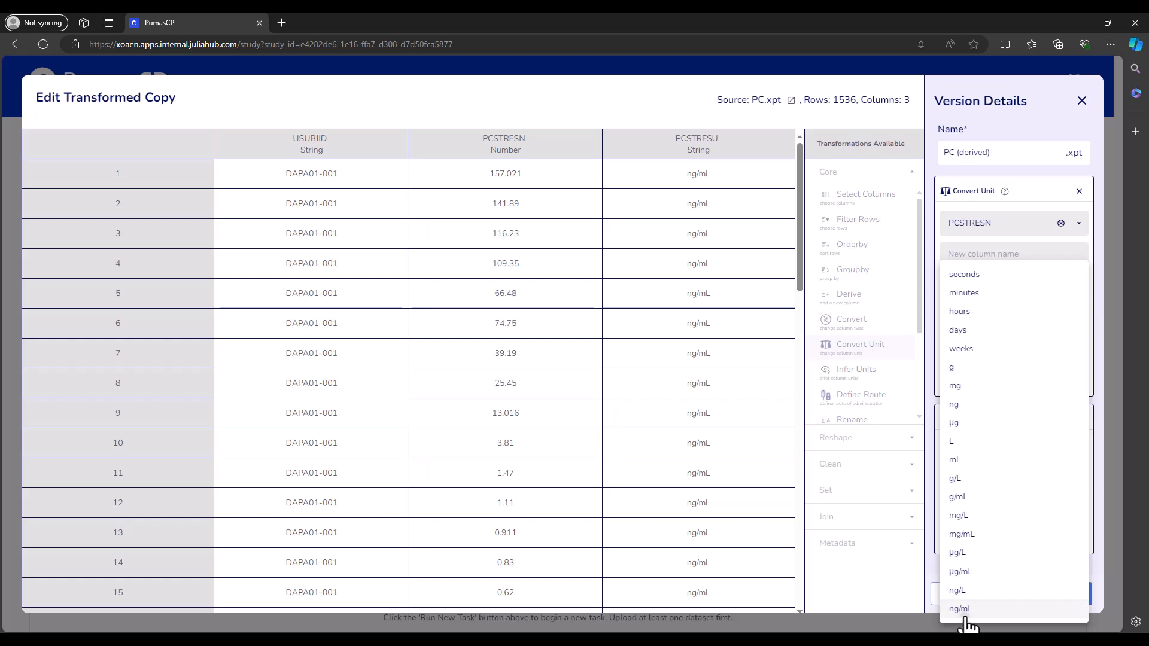
left_click(961, 616)
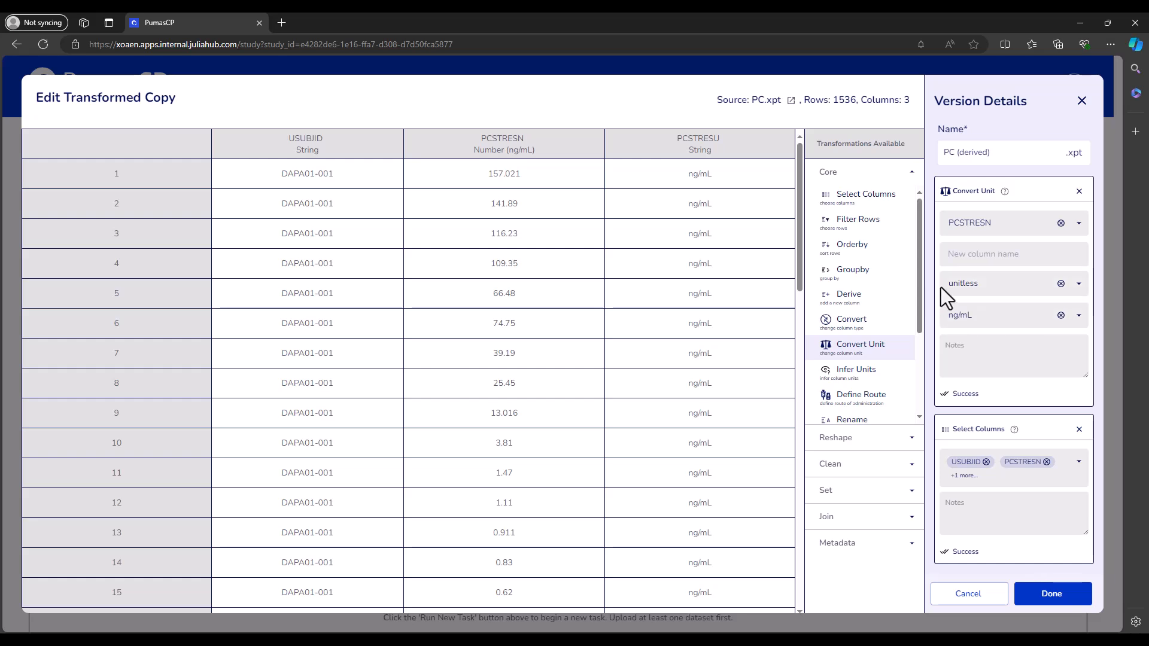
- Set the conversion's input unit to ng/mL and its output unit to mg/mL
left_click(1079, 285)
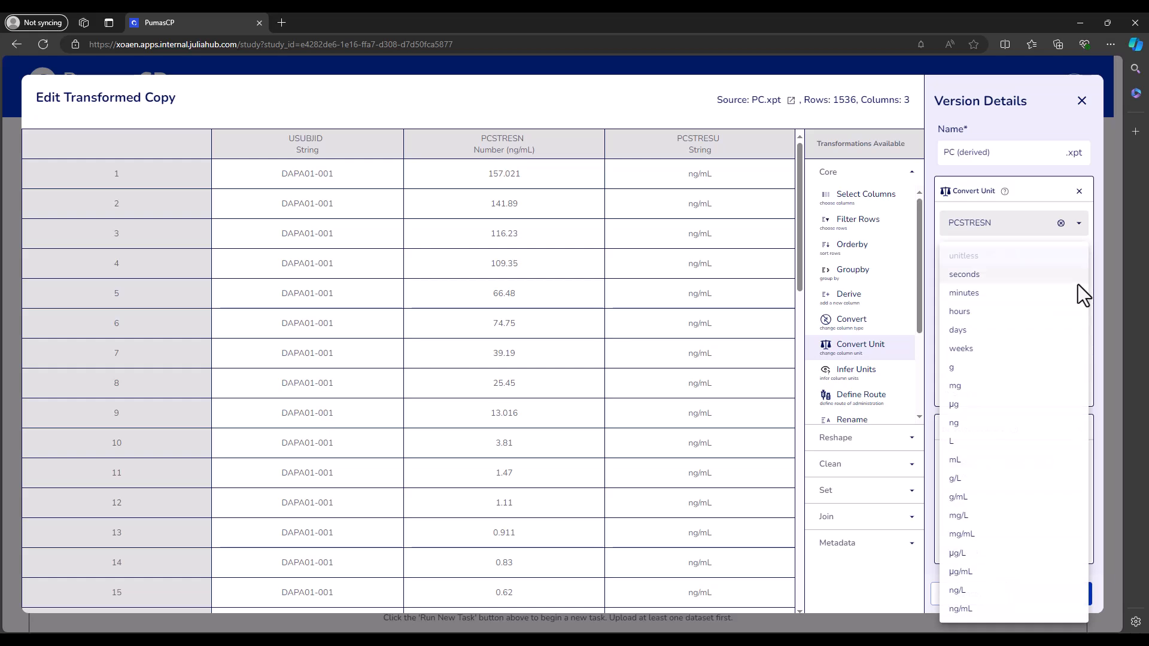
left_click(1009, 610)
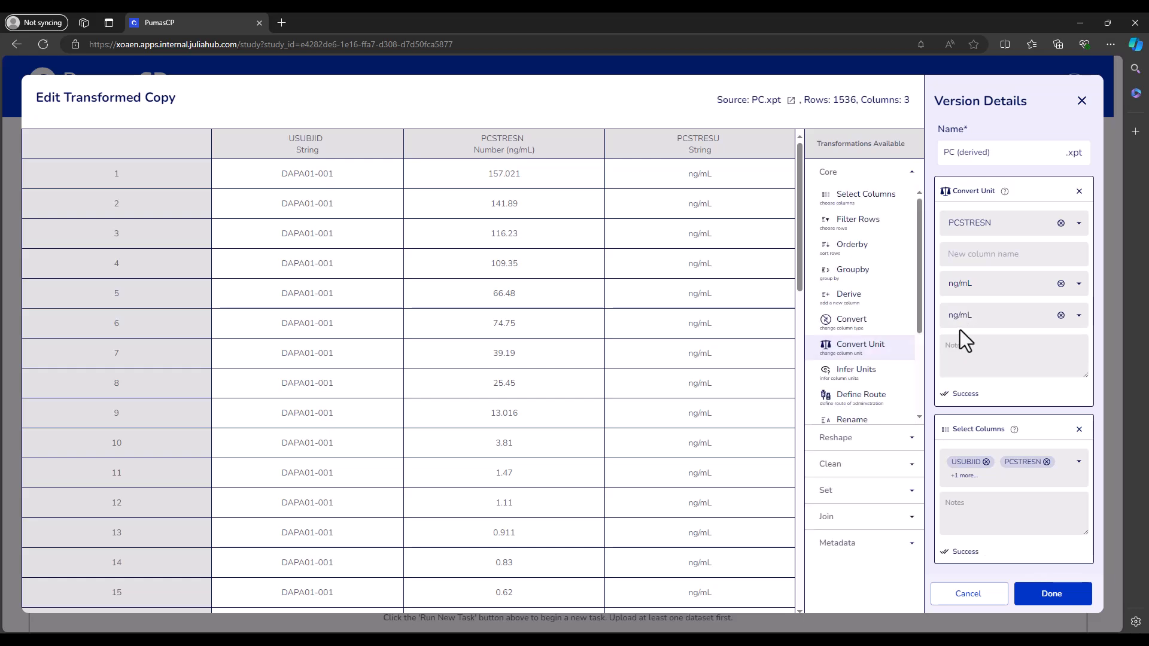
left_click(1078, 316)
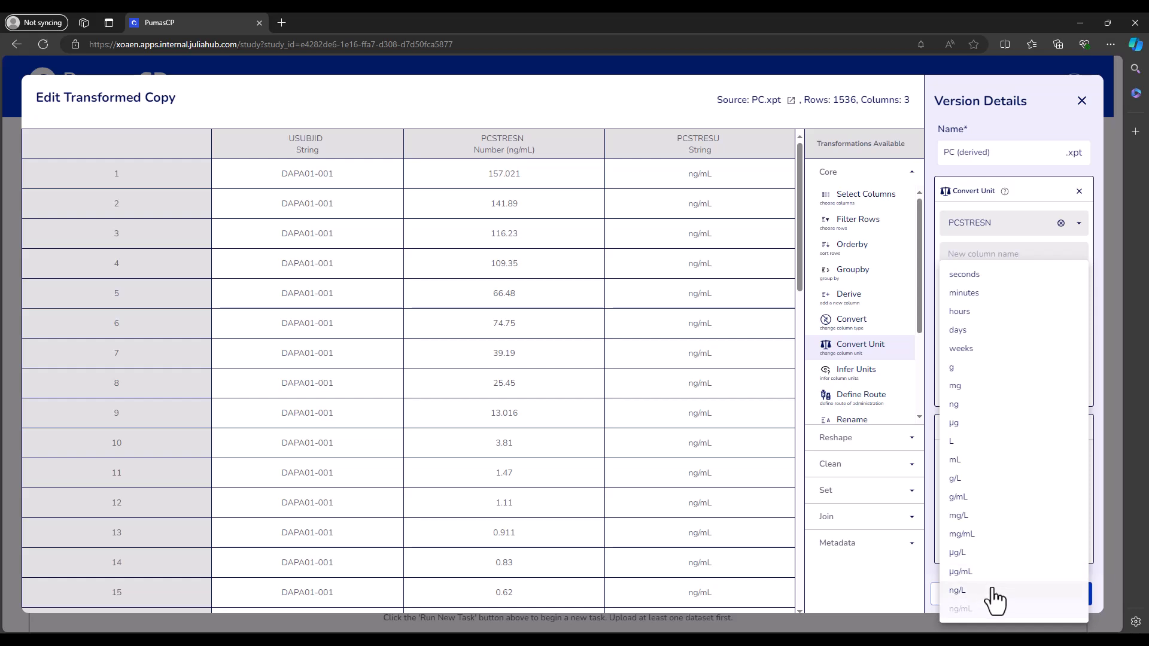
left_click(988, 534)
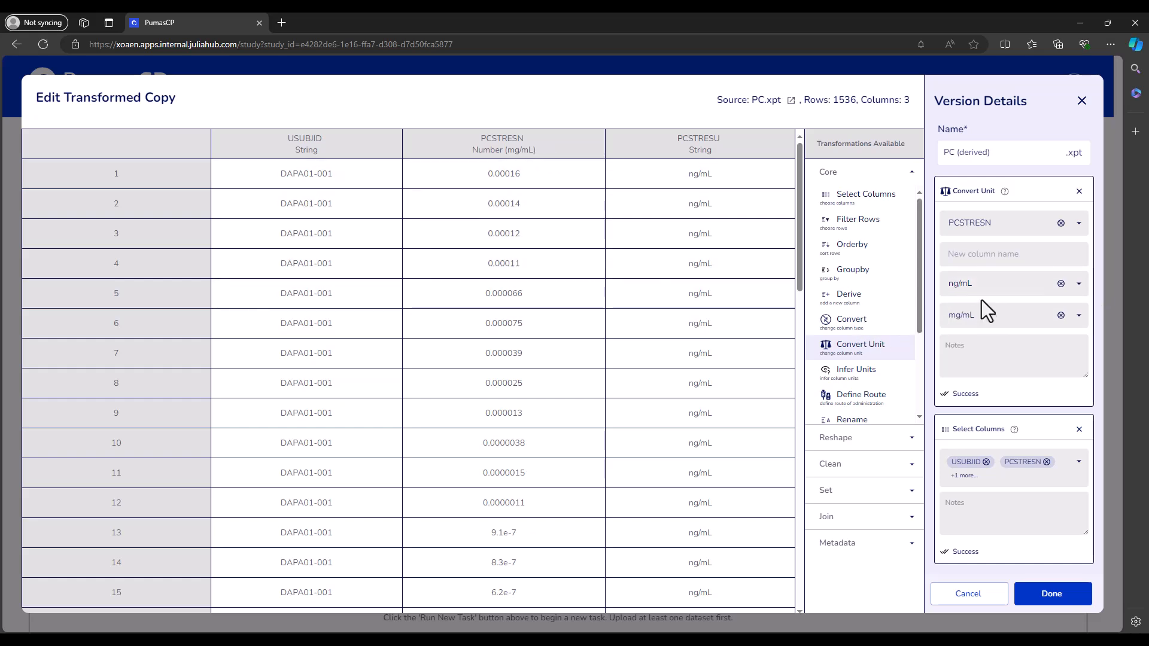
- Review the input unit options and the converted PCSTRESN header, and remove the Convert Unit transformation
left_click(1077, 286)
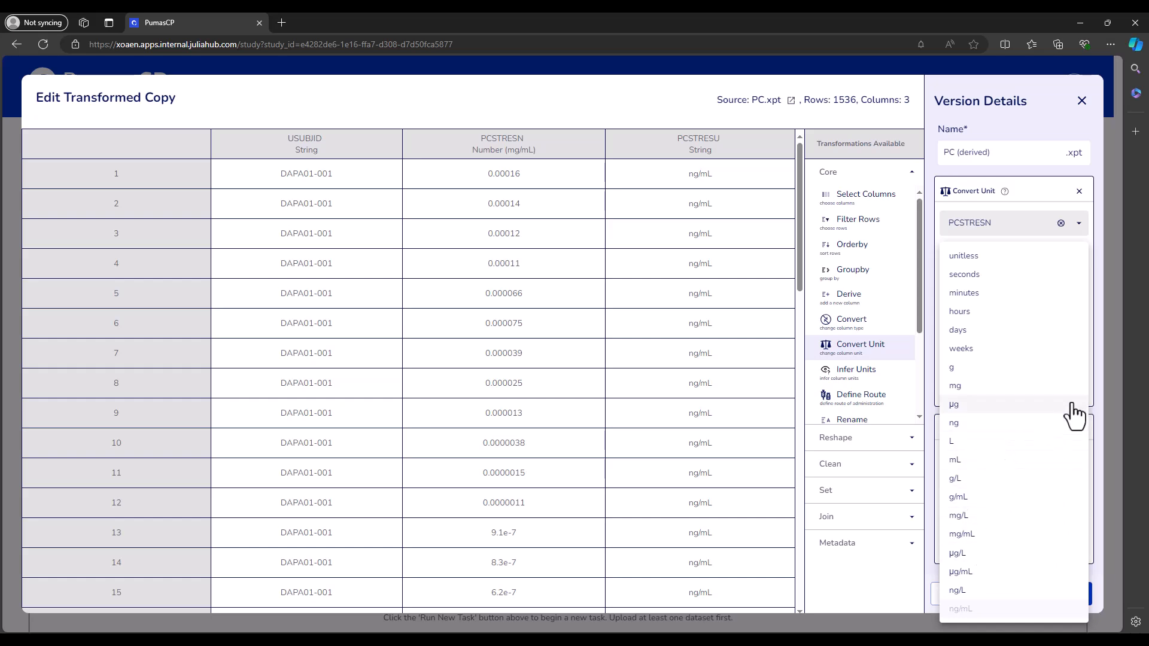
left_click(1099, 322)
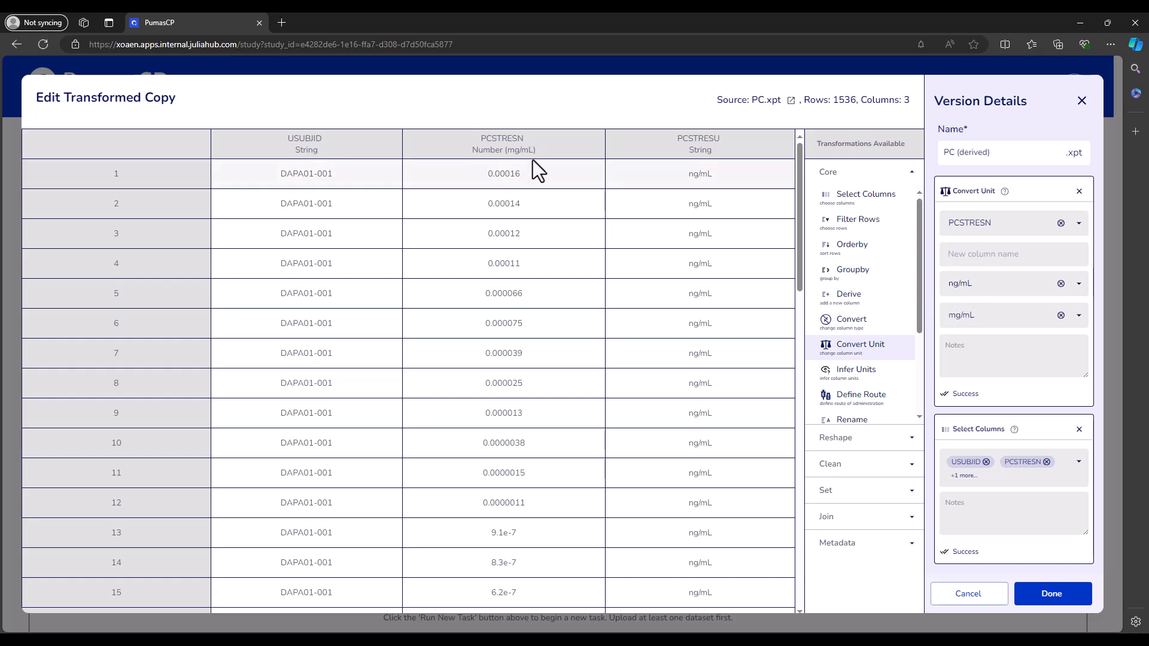
left_click_drag(537, 149, 505, 151)
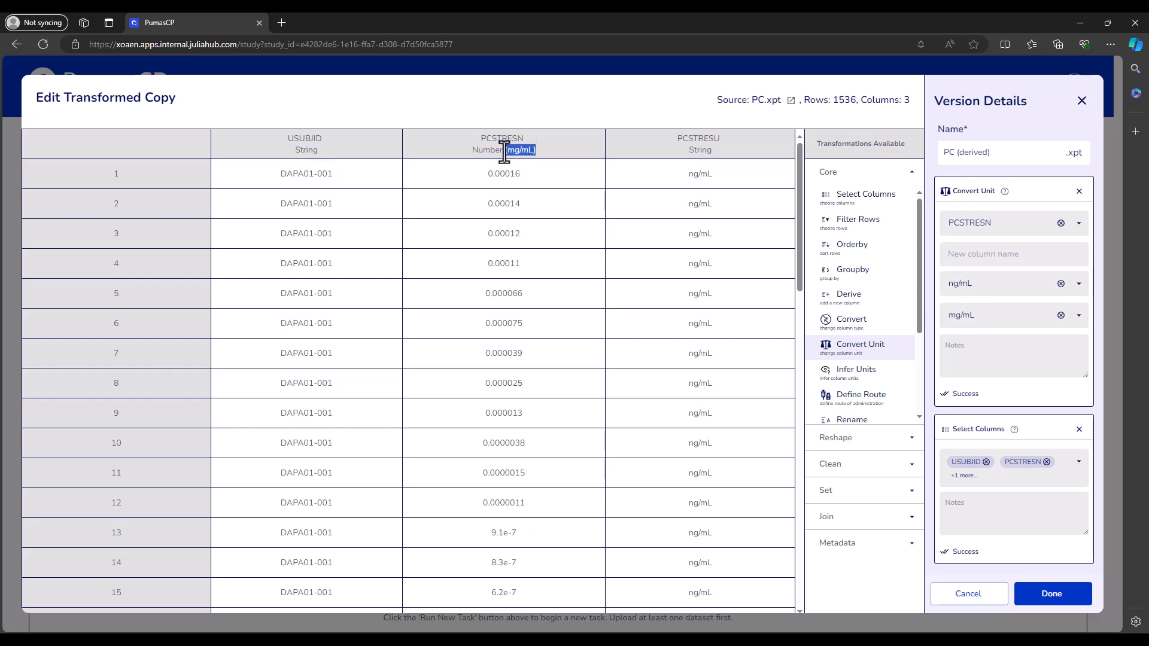
left_click(601, 205)
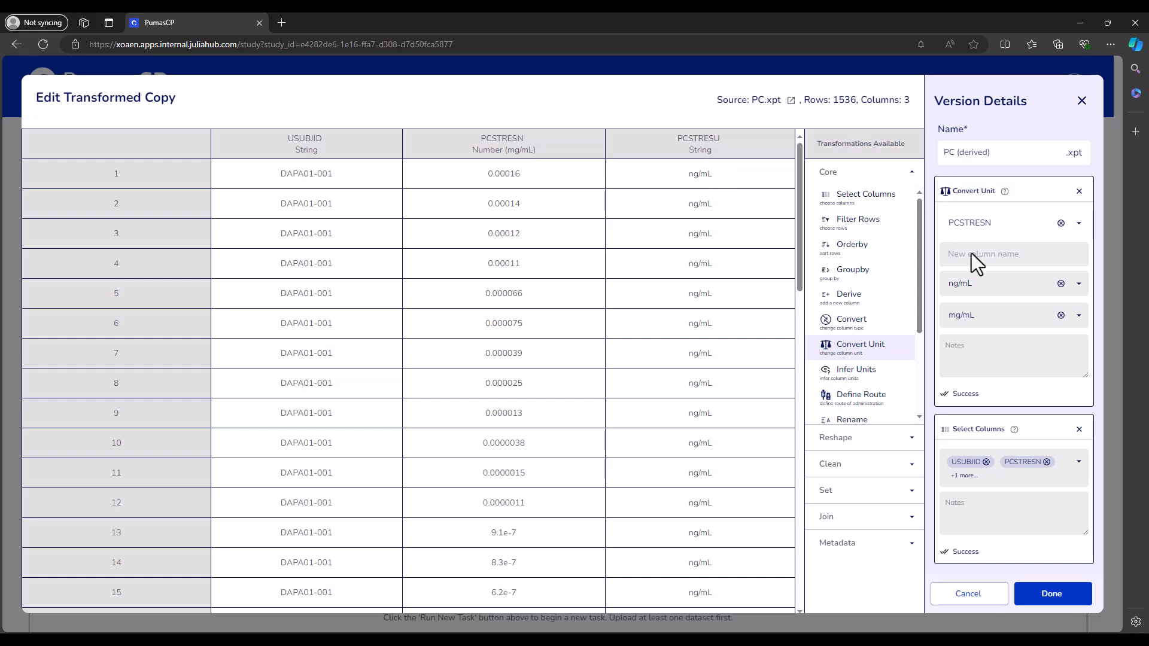
left_click(1079, 192)
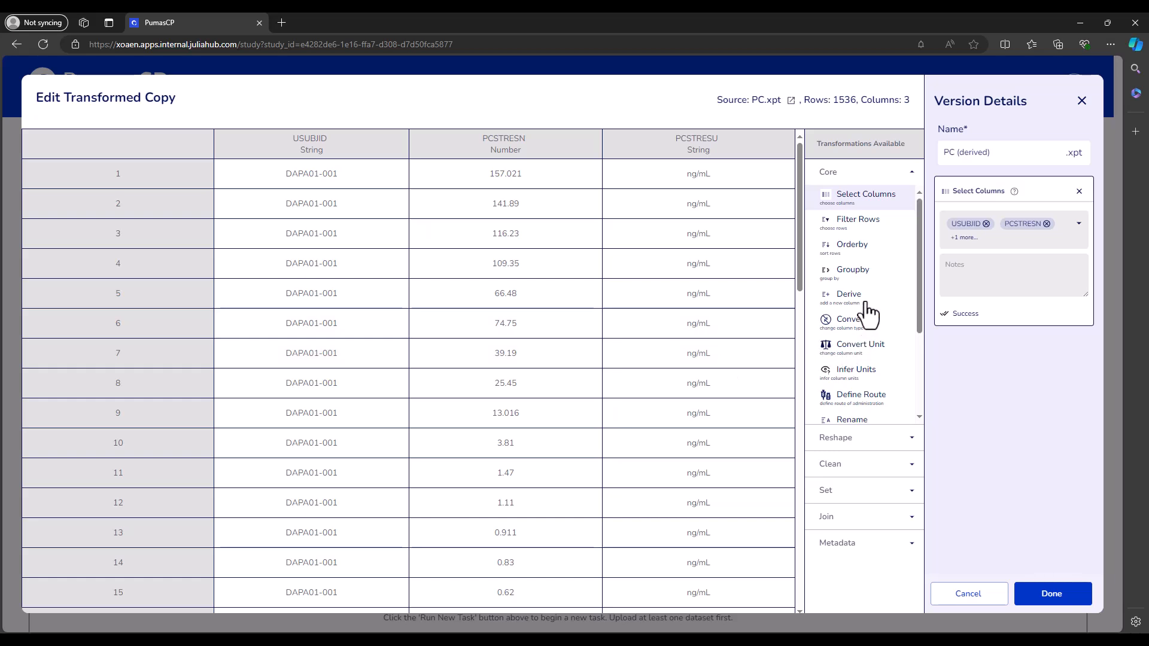
- Add a Rename transformation that renames the PCSTRESN column to "PCSTRESN (ng/mL)"
scroll(868, 313, "down", 2)
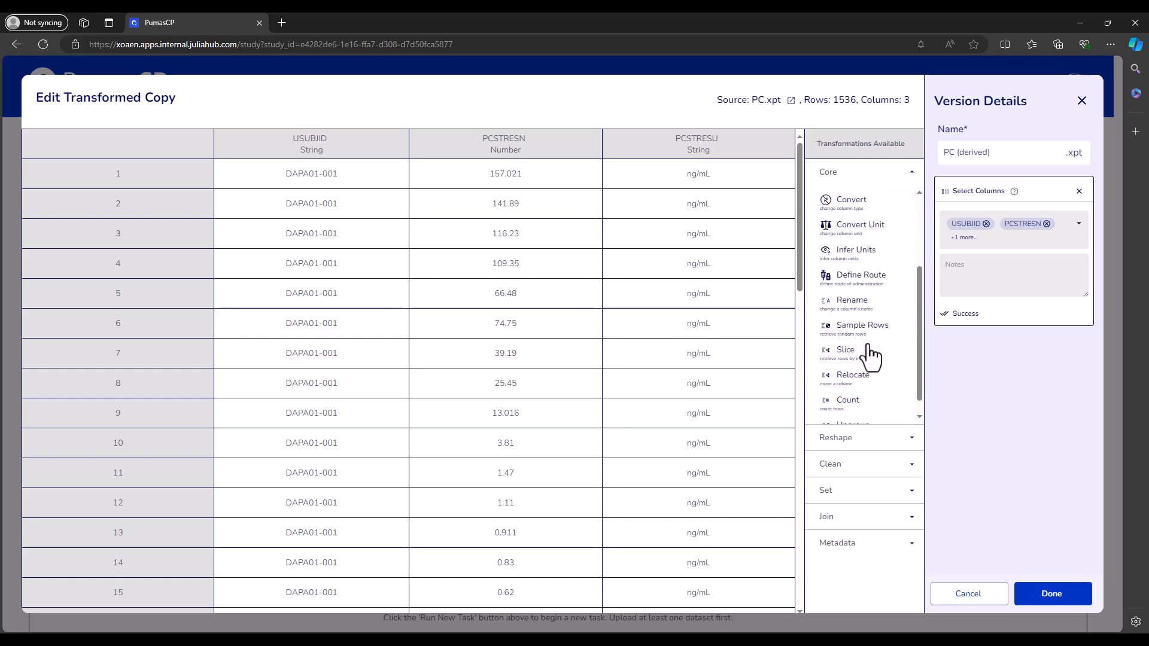
left_click(866, 308)
left_click(988, 225)
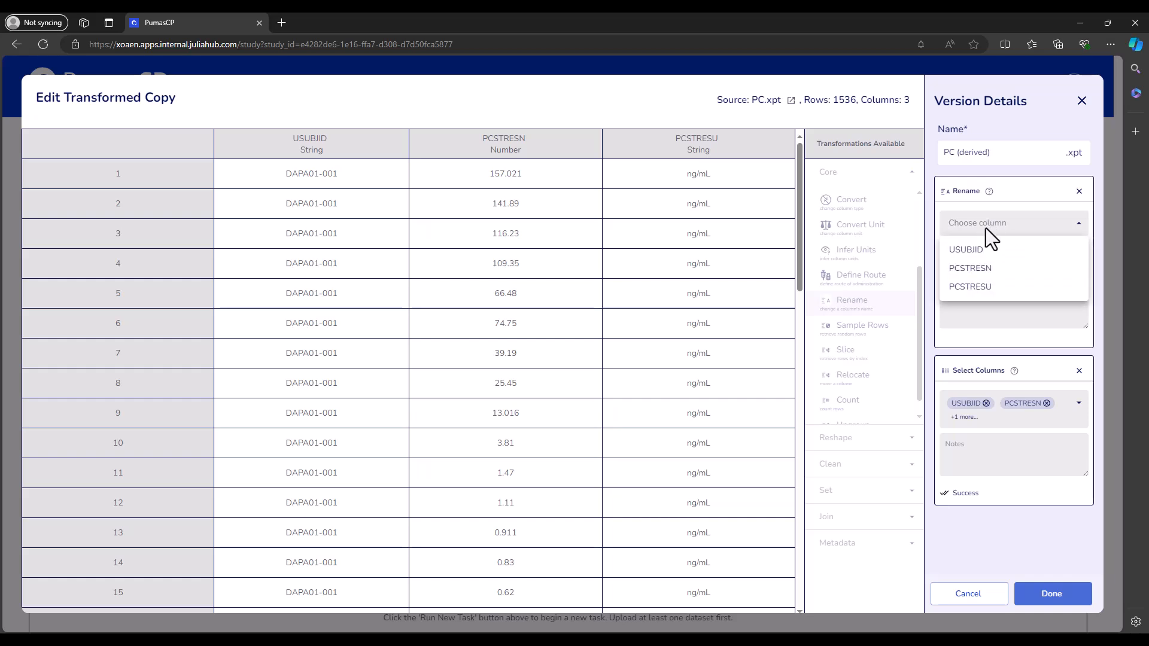
left_click(993, 271)
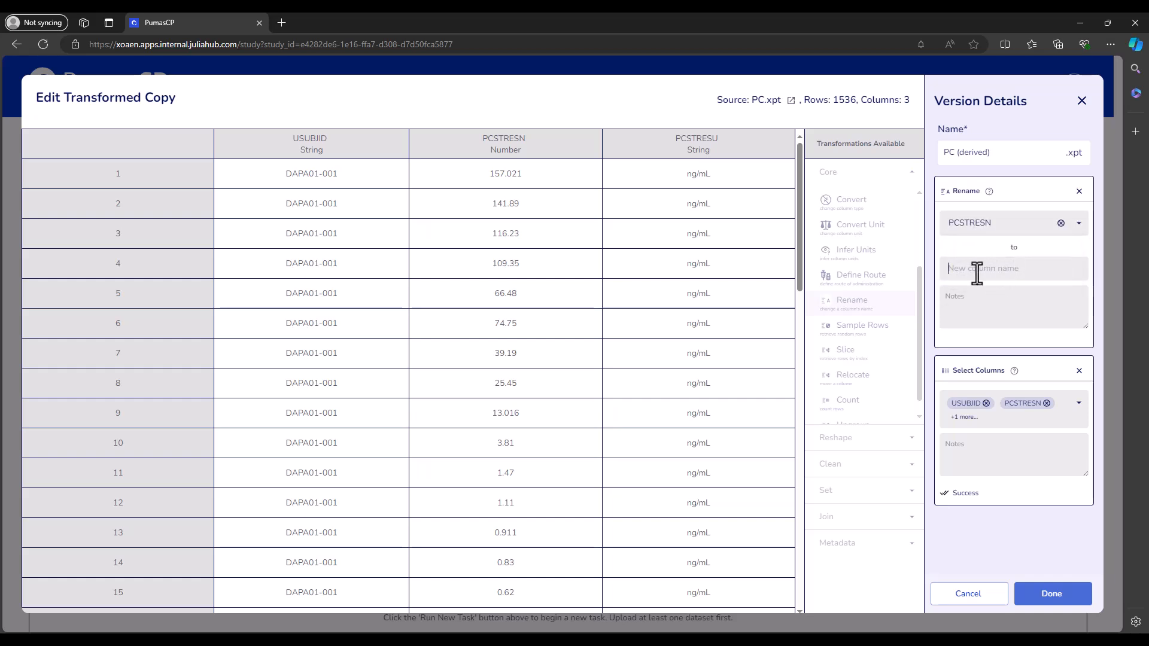
type("PCSTRESN")
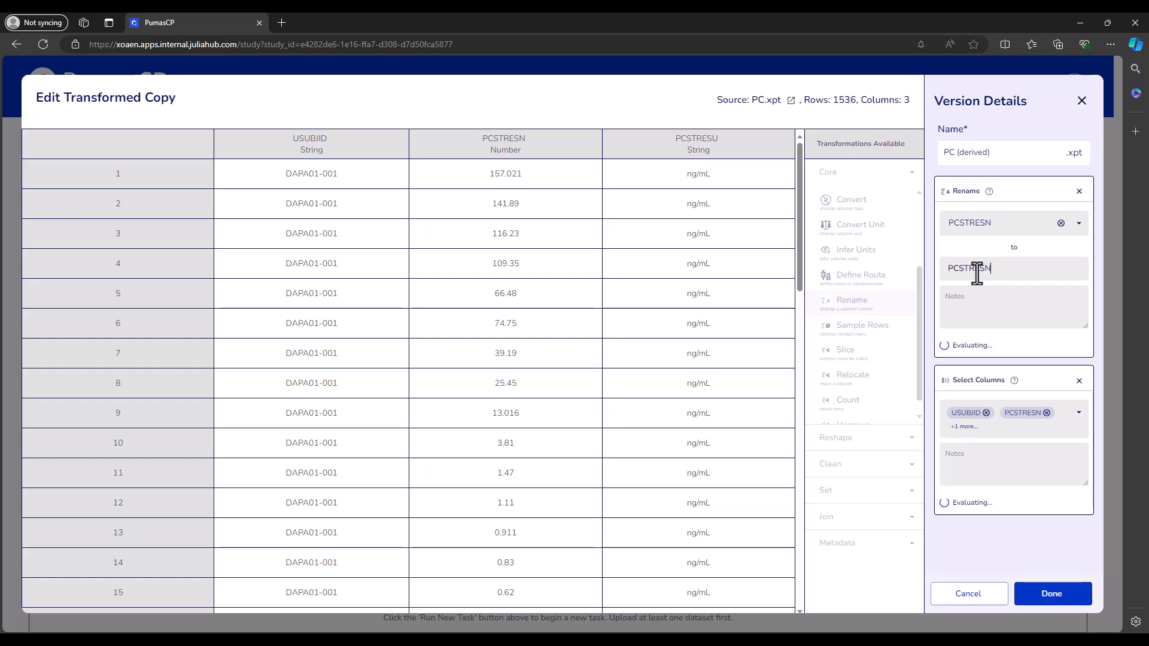
type(" (ng/")
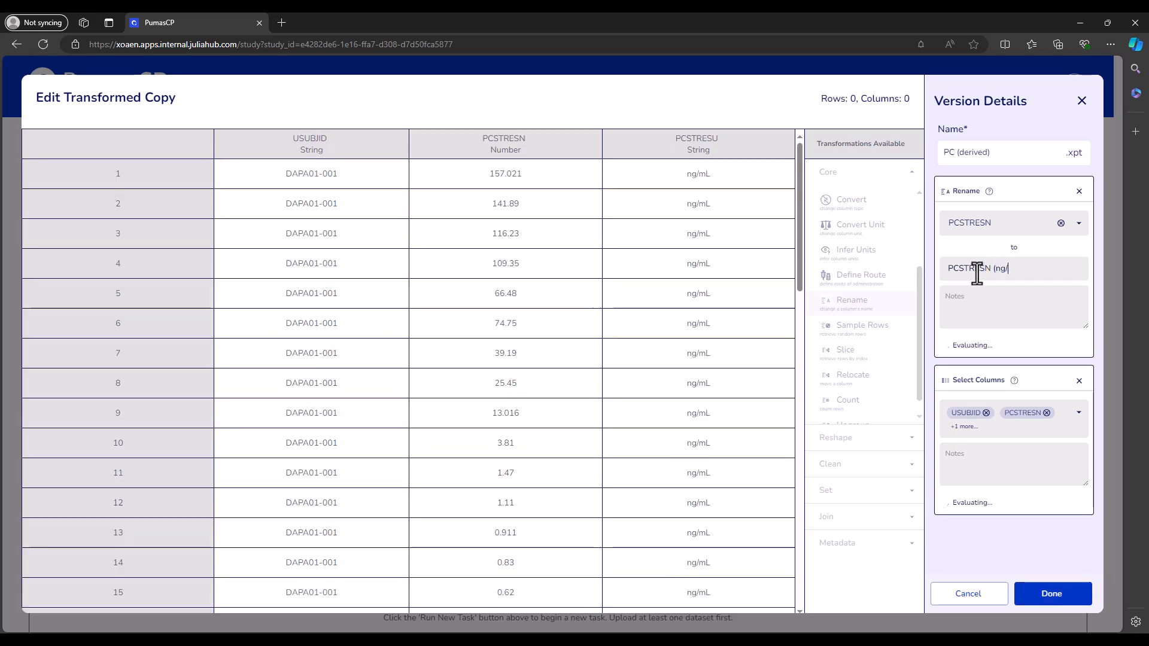
type("mL)")
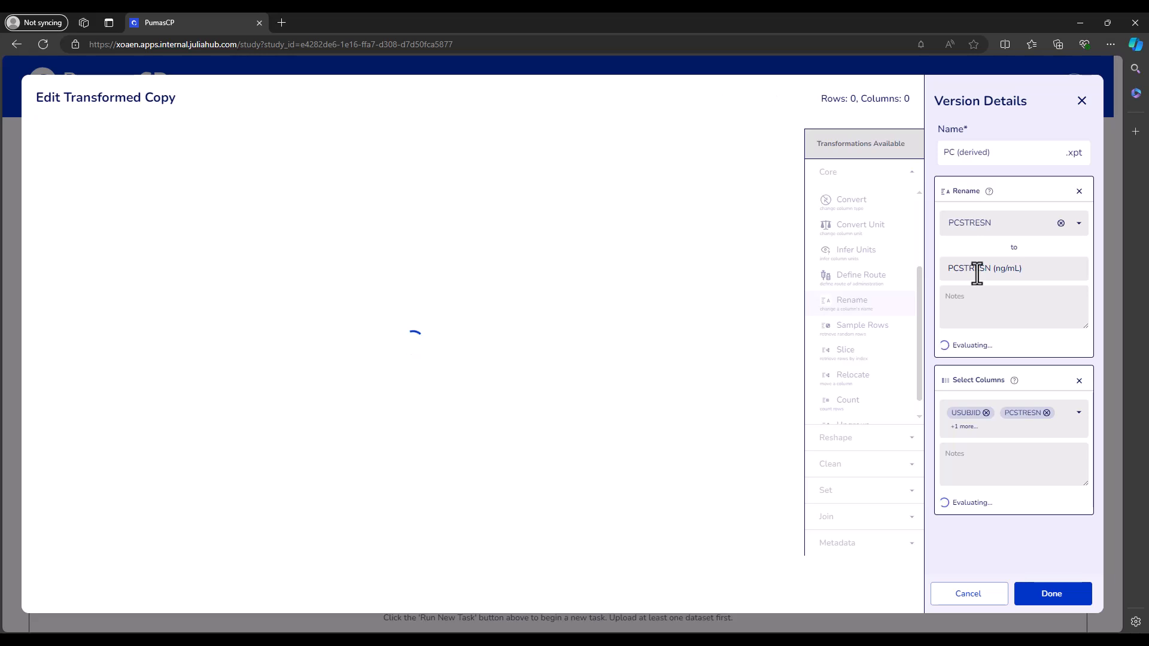
- Examine the renamed column's header, checking the unit in its name and the data type beneath it
left_click_drag(441, 139, 548, 138)
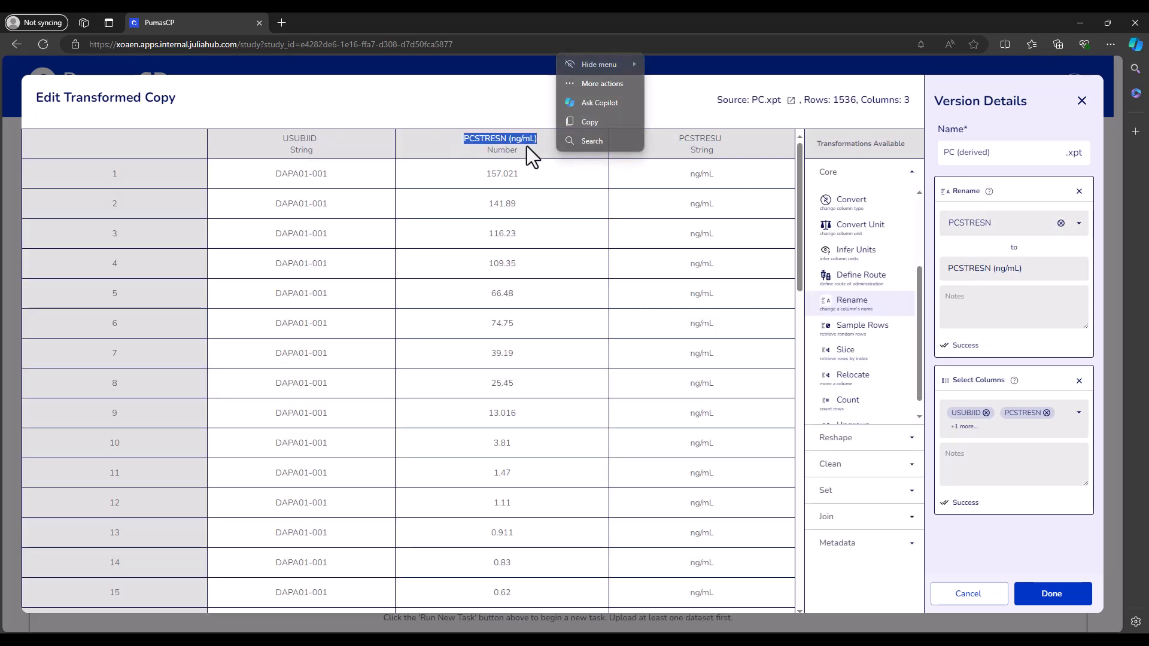
left_click(518, 124)
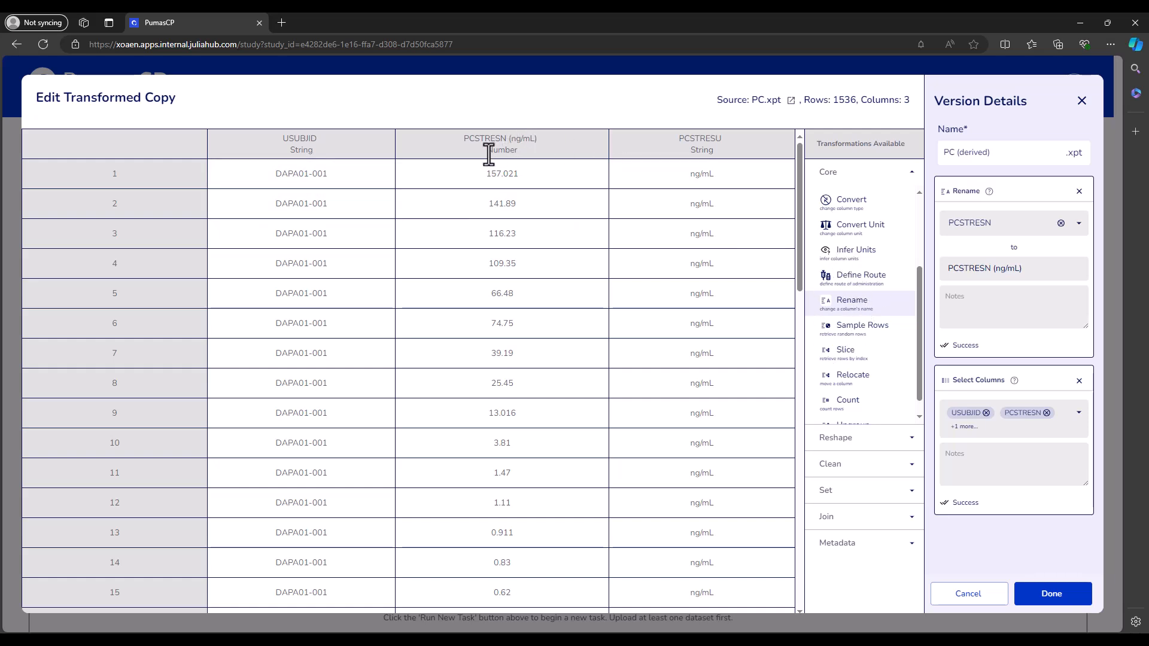
left_click_drag(489, 153, 518, 153)
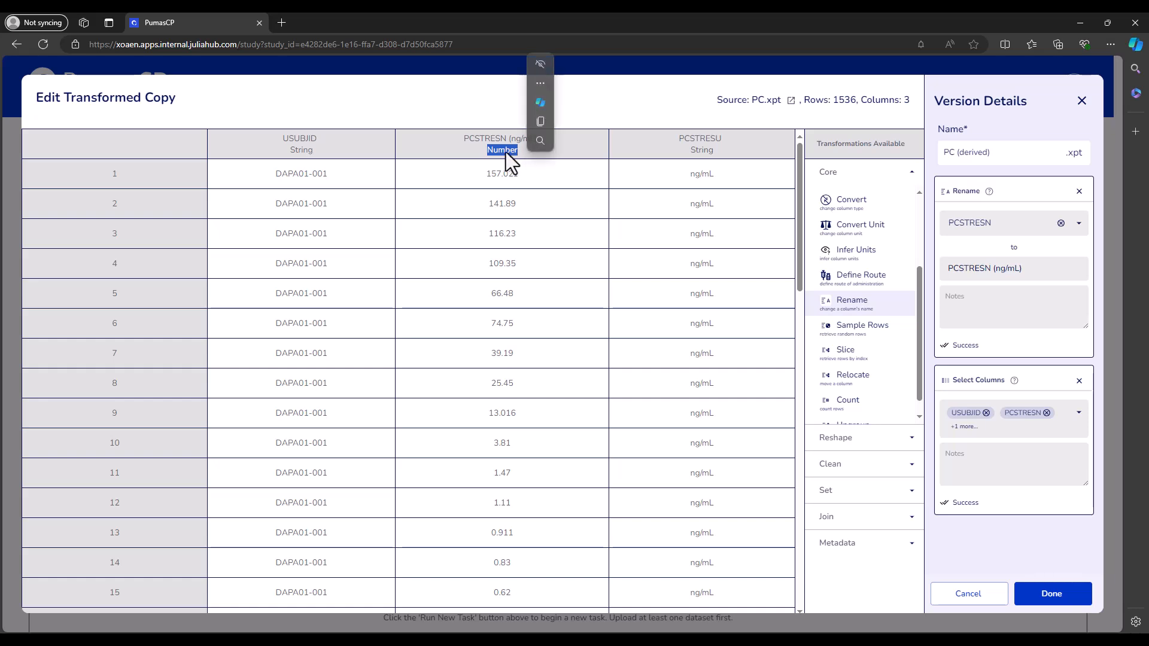
left_click(526, 149)
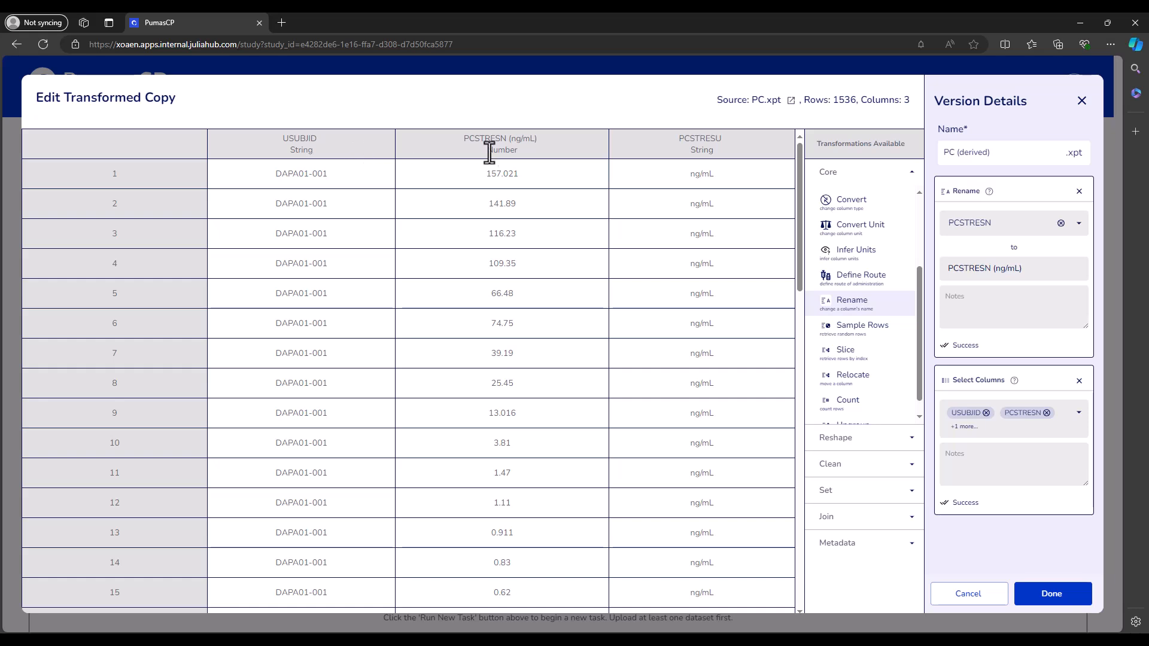
left_click_drag(532, 143, 509, 141)
left_click(424, 121)
- Add an Infer Units transformation set to Automatic and check the unit in the PCSTRESN column header
scroll(871, 386, "down", 1)
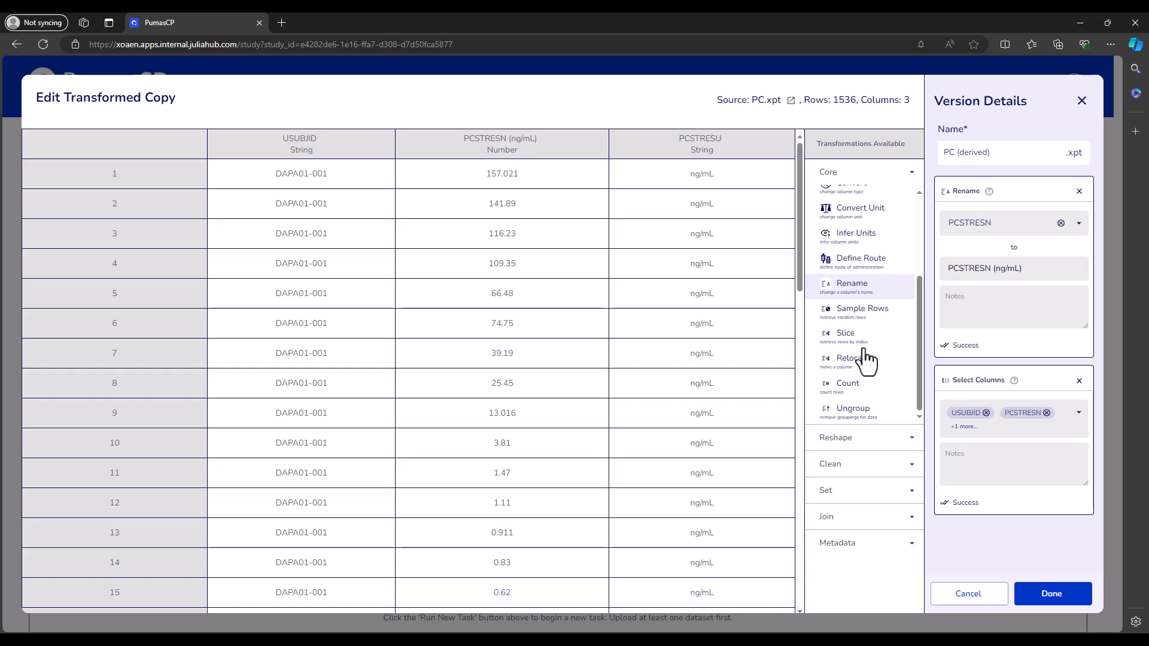
scroll(865, 345, "up", 1)
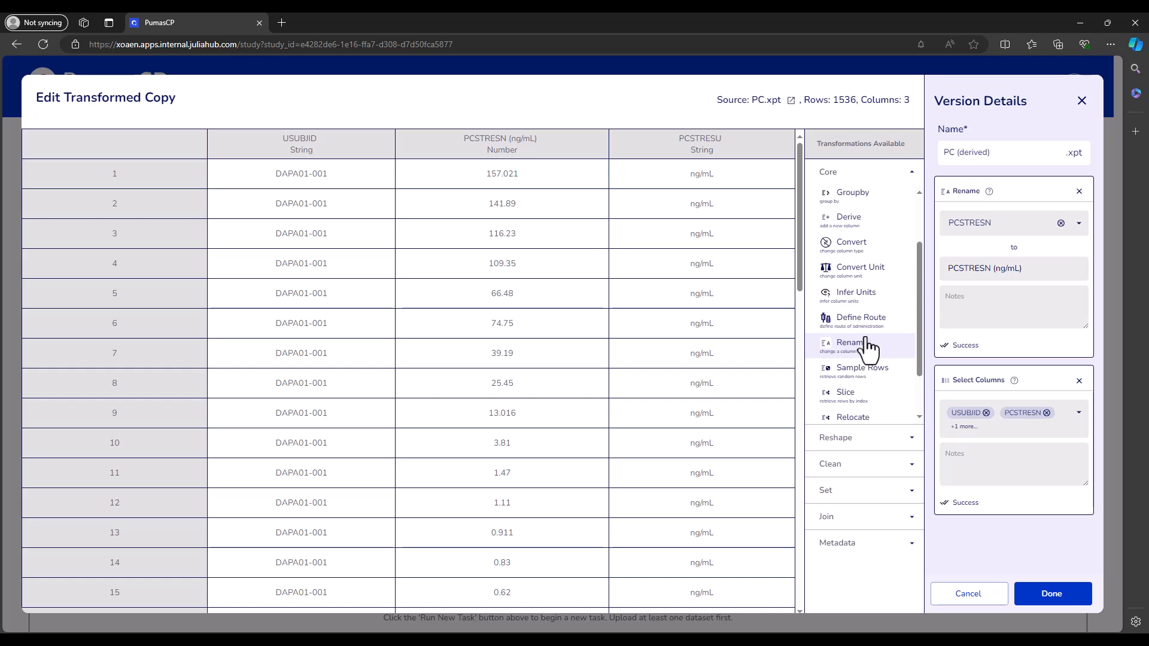
left_click(855, 299)
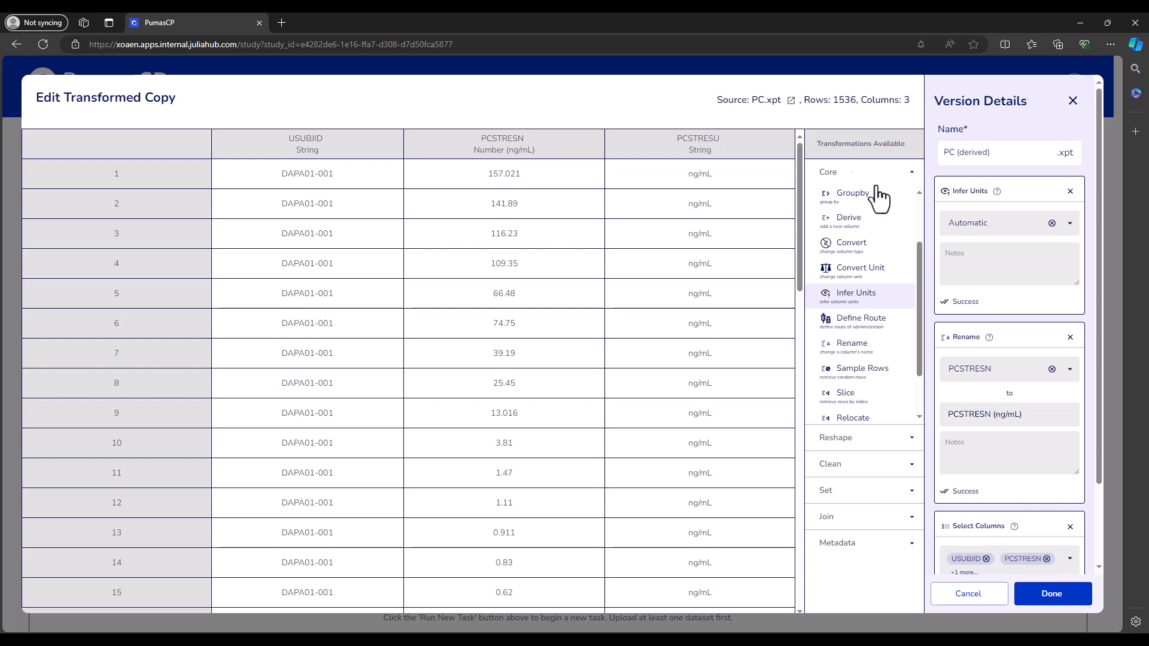
left_click_drag(536, 153, 505, 153)
left_click(437, 150)
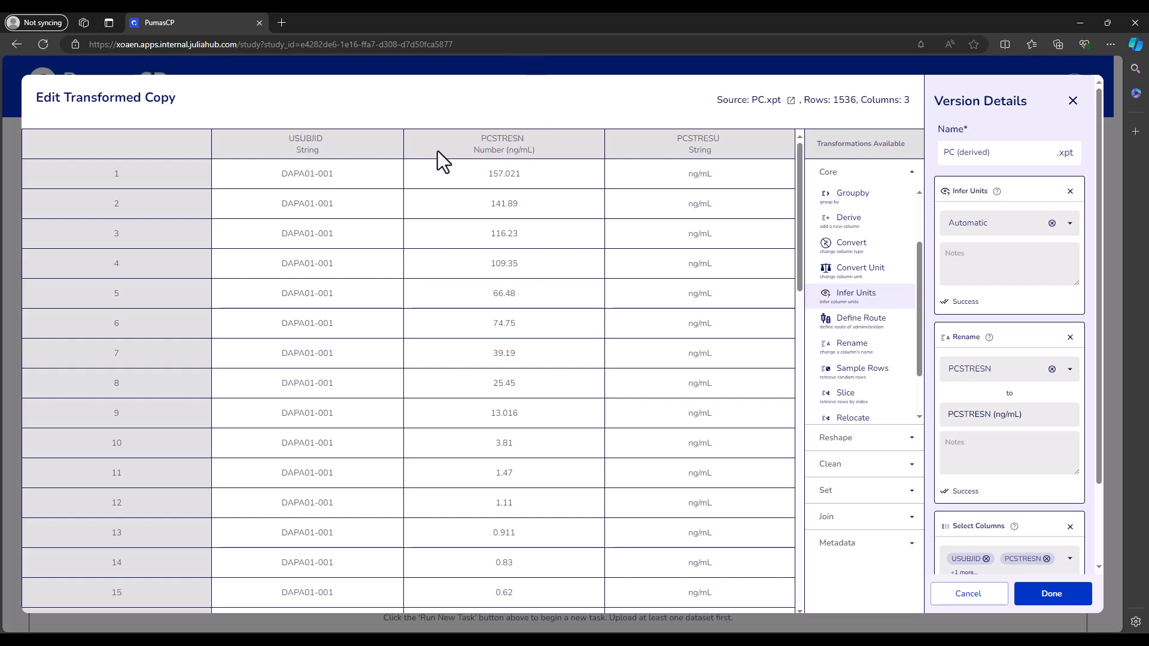